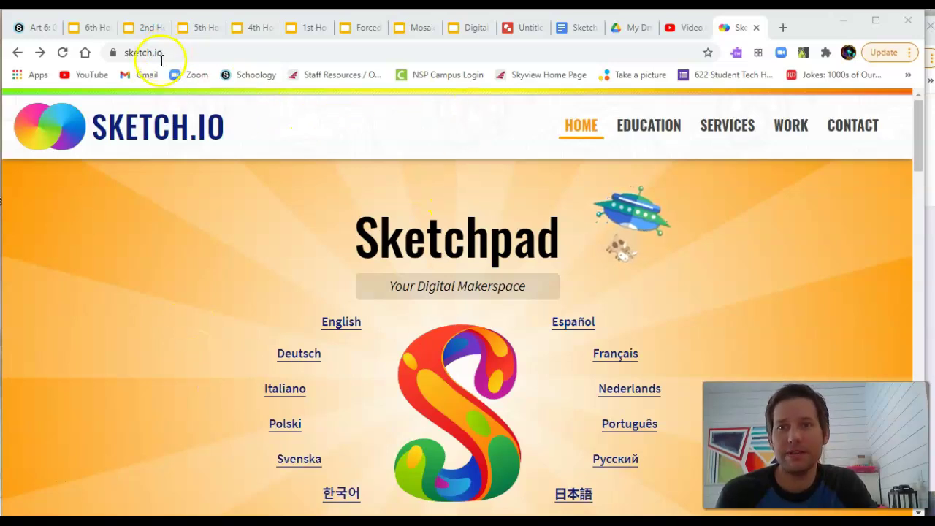
Launch English Sketchpad and select the Art Rules! text and the gradient circle.
left_click(338, 323)
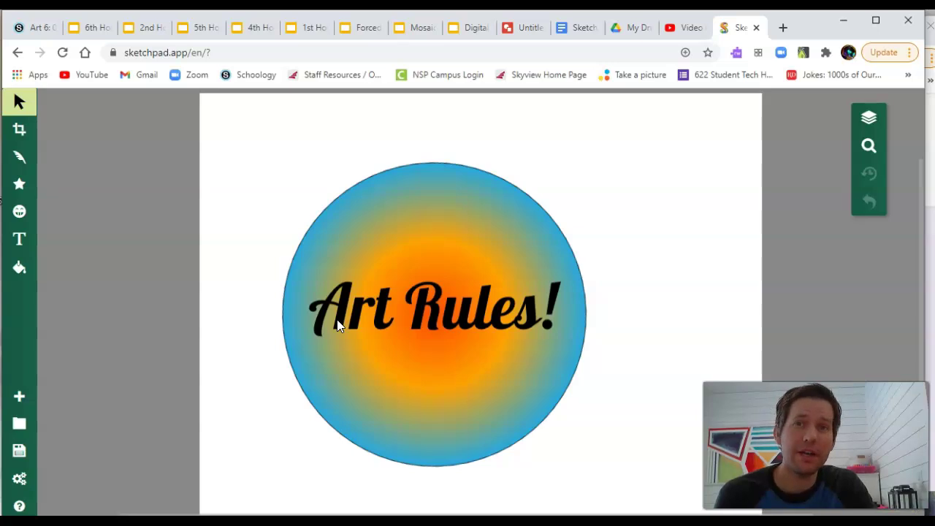
left_click(337, 322)
left_click(503, 194)
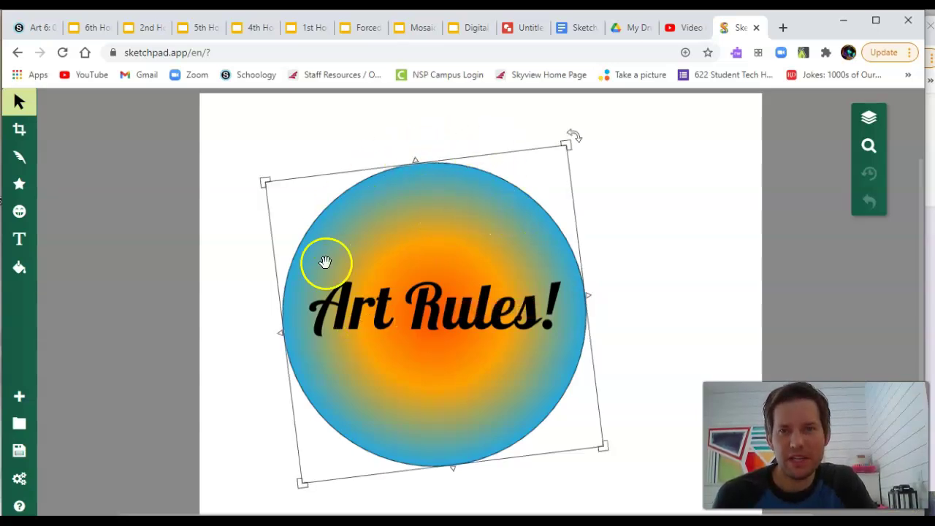
Browse the Settings and Export panels, ending on the saved-drawings gallery.
left_click(18, 481)
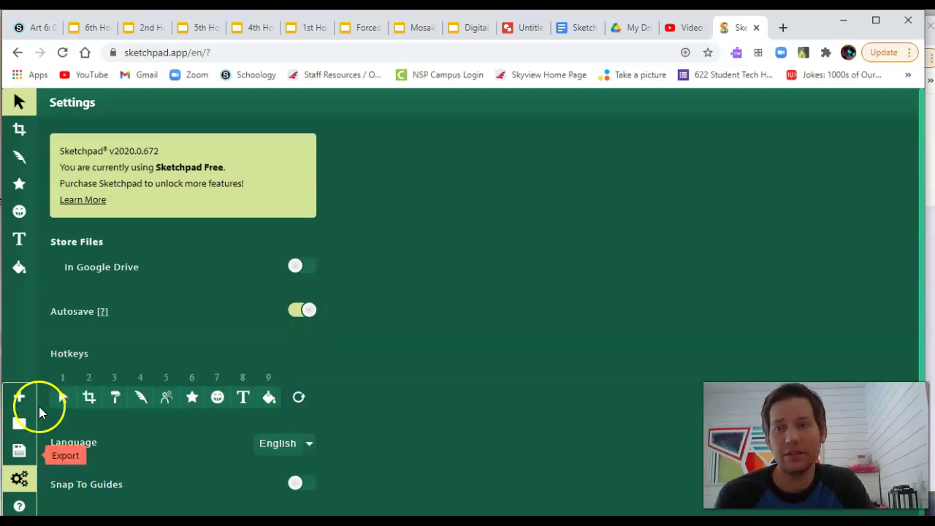
left_click(20, 453)
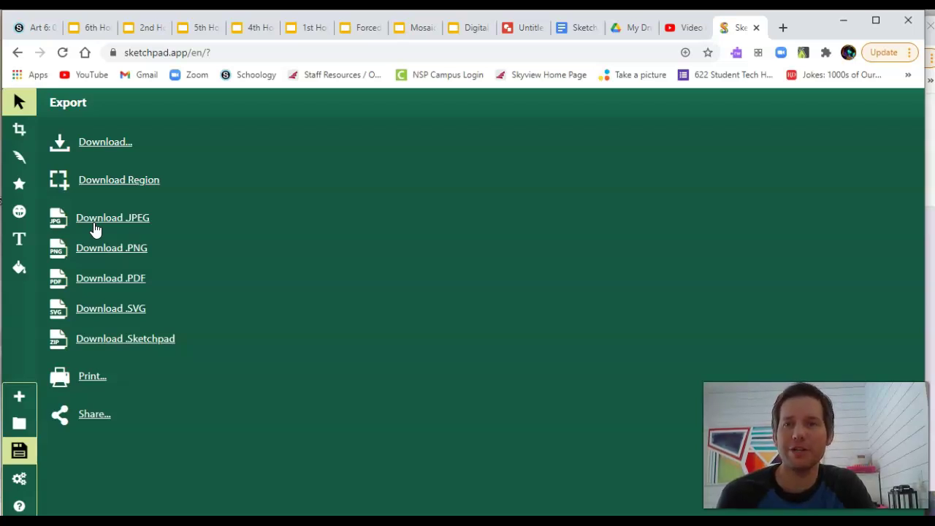
left_click(20, 425)
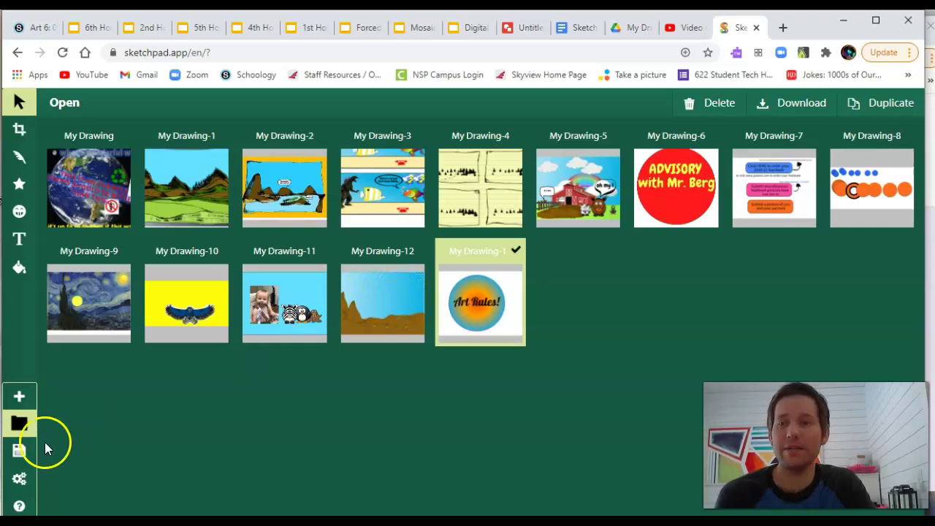
Review the preset sizes and create a Blank 800 x 600 canvas.
left_click(19, 398)
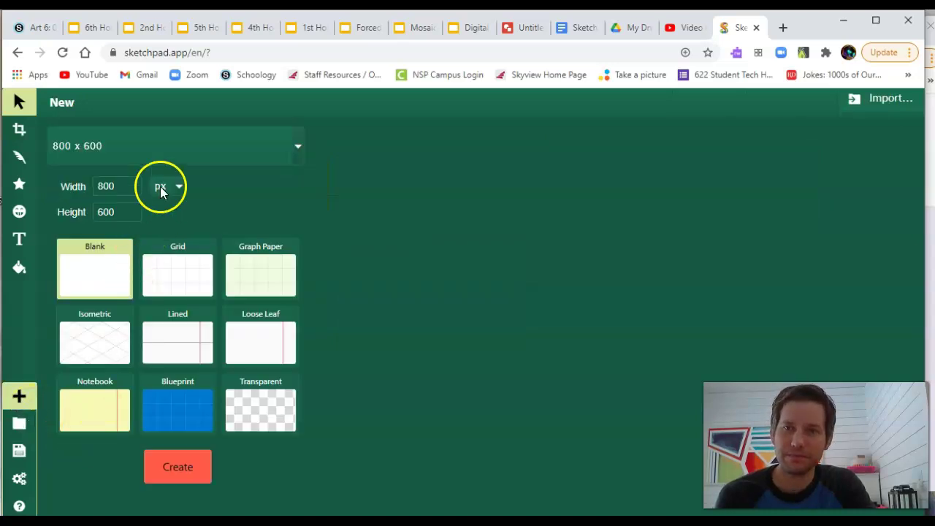
left_click(295, 149)
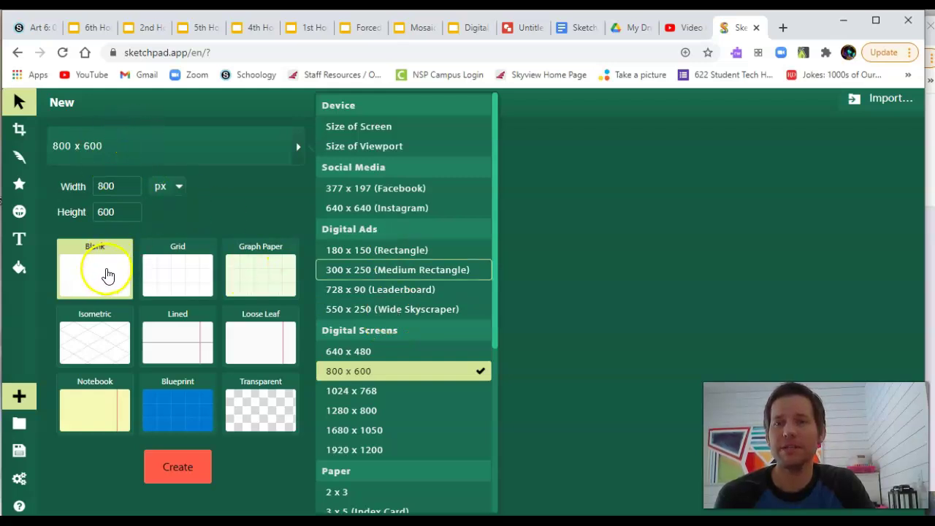
left_click(179, 471)
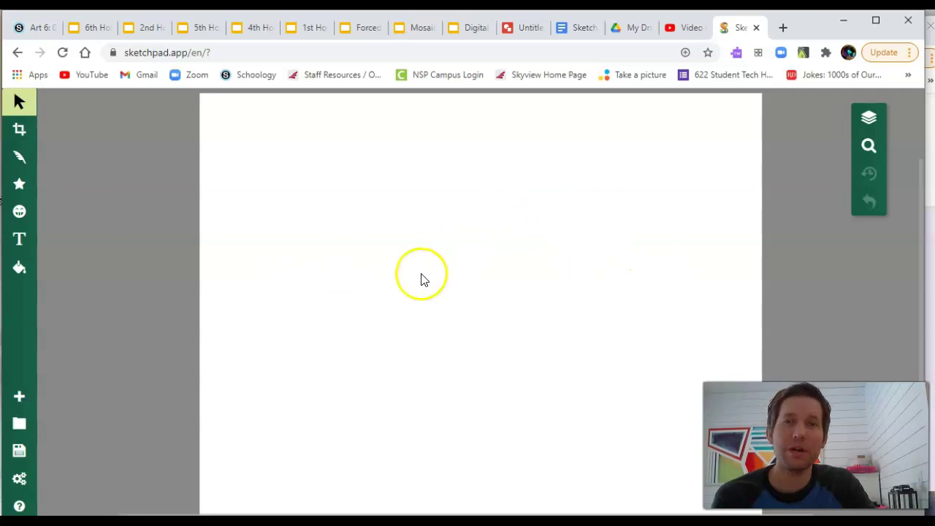
Check Crop & Resize, then pick the Calligraphy brush (20px, 45°) and browse brush types.
left_click(20, 131)
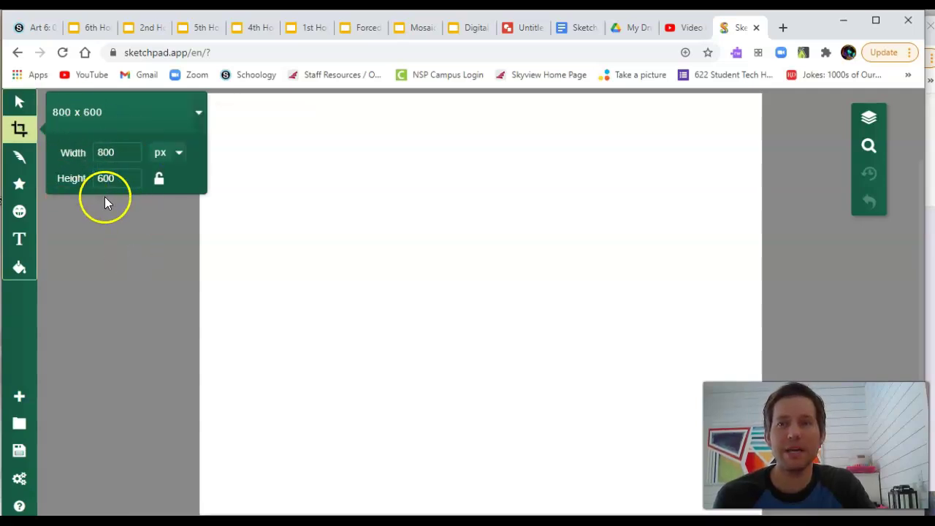
left_click(20, 160)
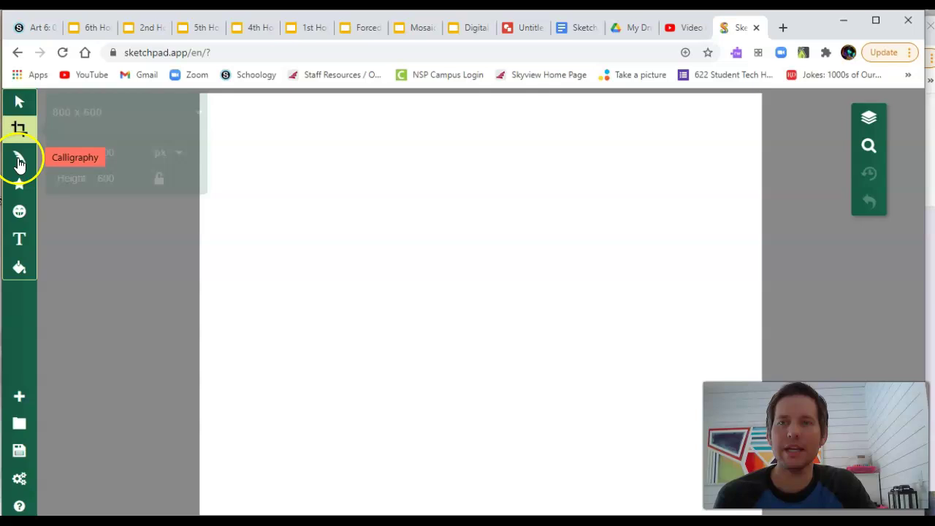
left_click(21, 163)
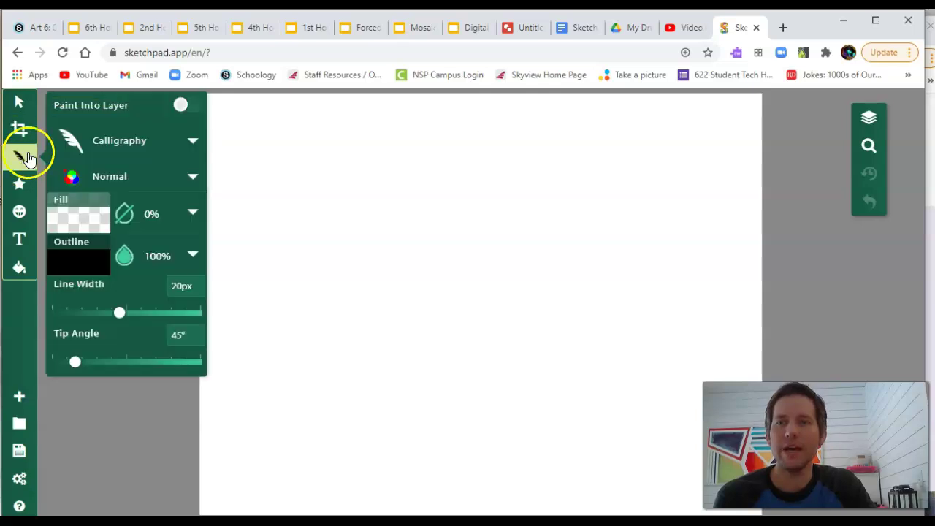
left_click(189, 143)
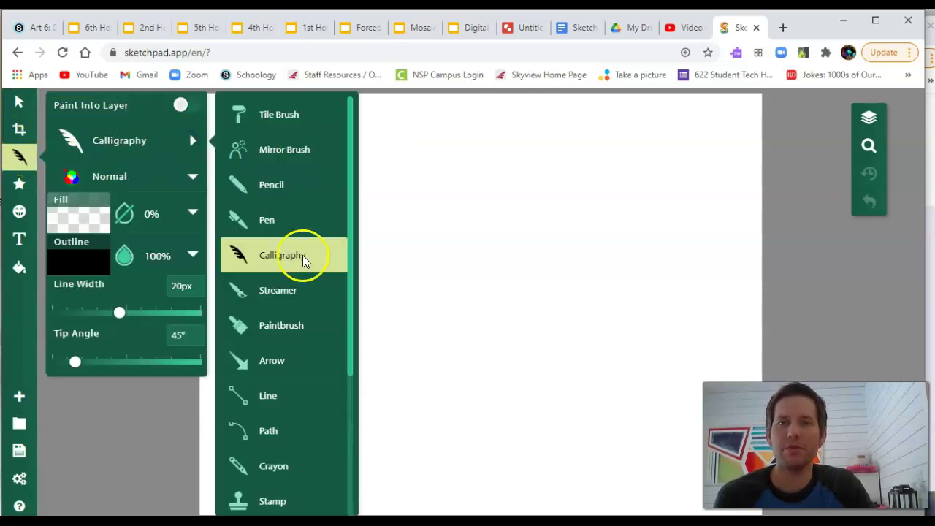
scroll(305, 286, "down", 3)
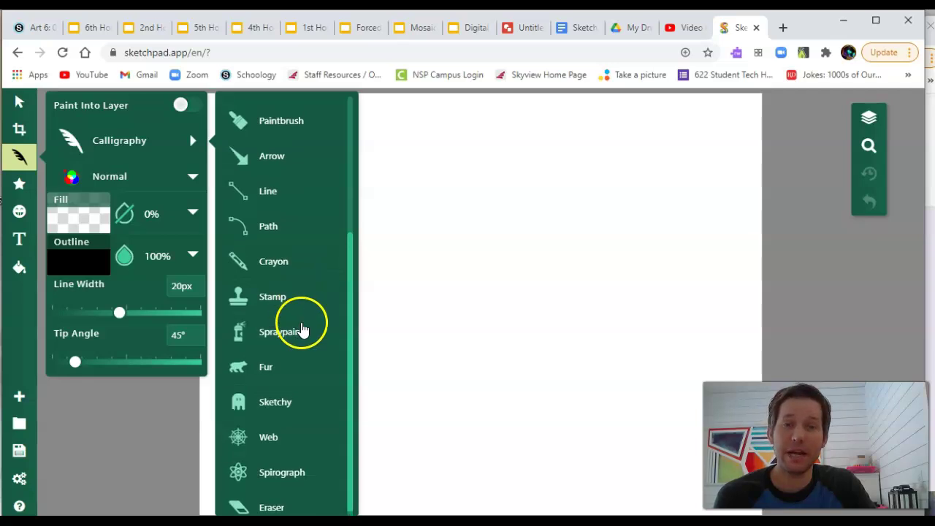
scroll(292, 350, "up", 3)
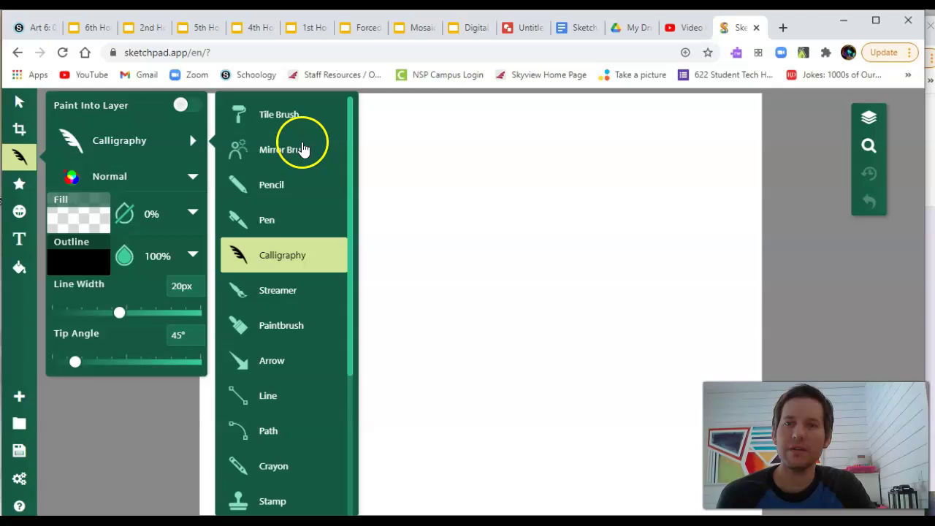
Switch to the Paintbrush with 15px line width and 1px blur.
left_click(288, 326)
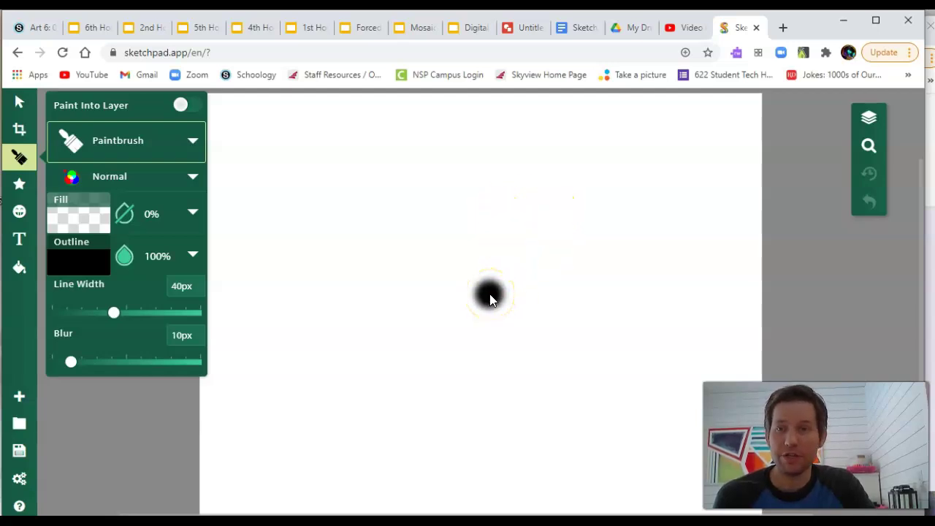
left_click_drag(113, 313, 65, 321)
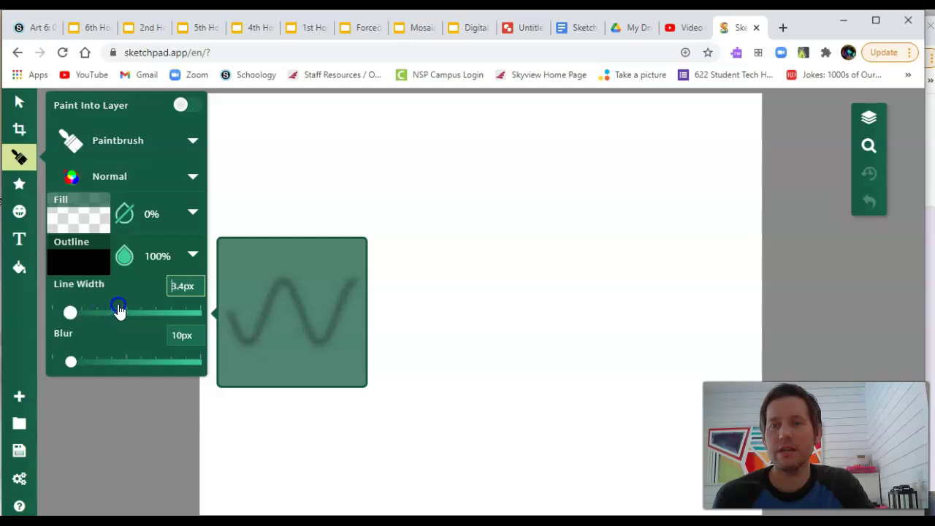
mouse_move(119, 310)
left_mouse_down()
mouse_move(157, 307)
mouse_move(87, 317)
left_mouse_up()
left_click_drag(69, 359, 112, 360)
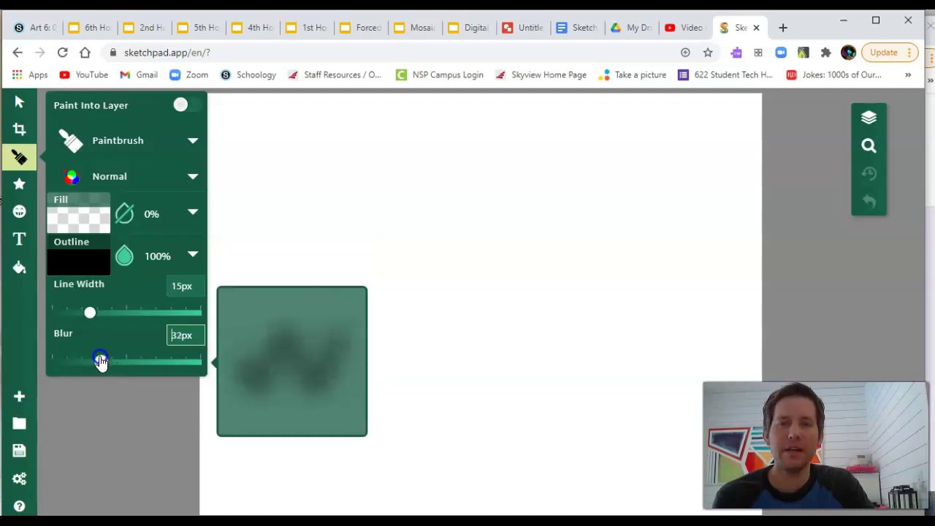
mouse_move(92, 361)
left_mouse_down()
mouse_move(56, 374)
mouse_move(52, 367)
left_mouse_up()
Paint a black dot and a curved black stroke across the canvas.
left_click(304, 207)
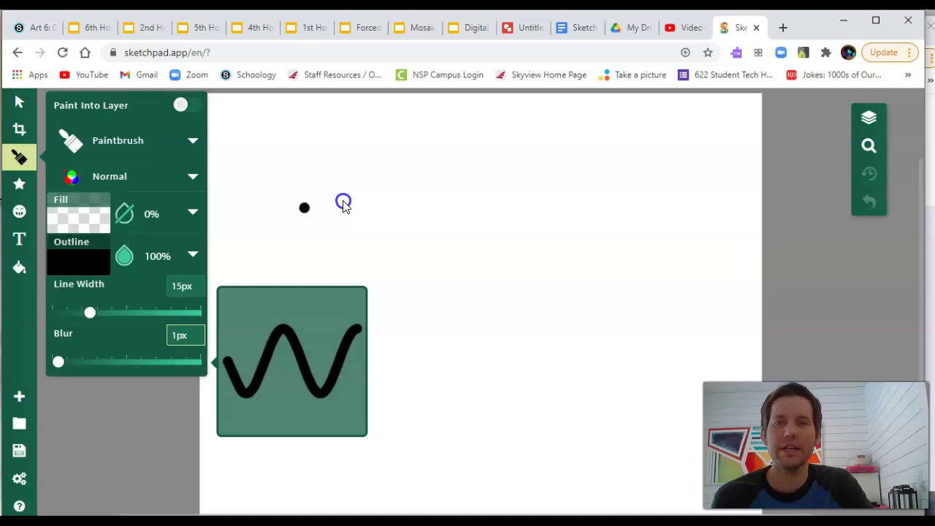
mouse_move(343, 203)
left_mouse_down()
mouse_move(395, 286)
mouse_move(443, 215)
left_mouse_up()
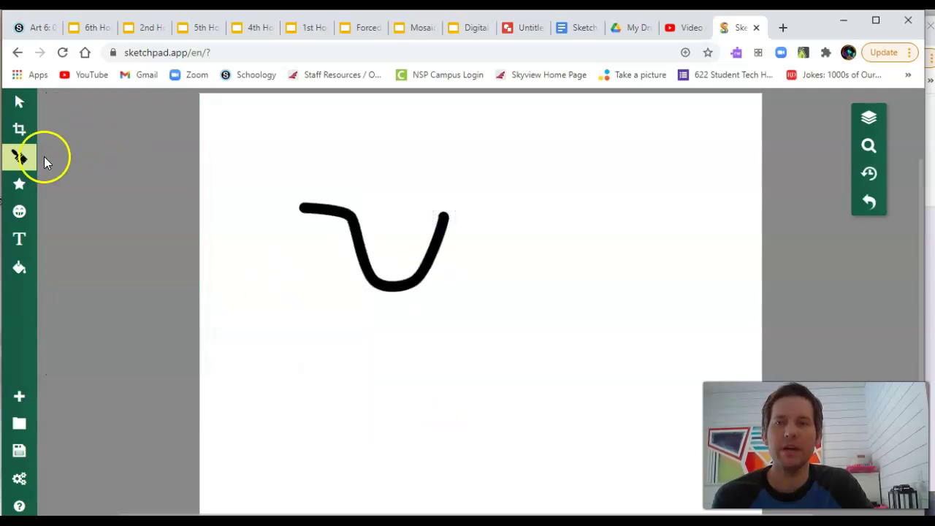
left_click(19, 159)
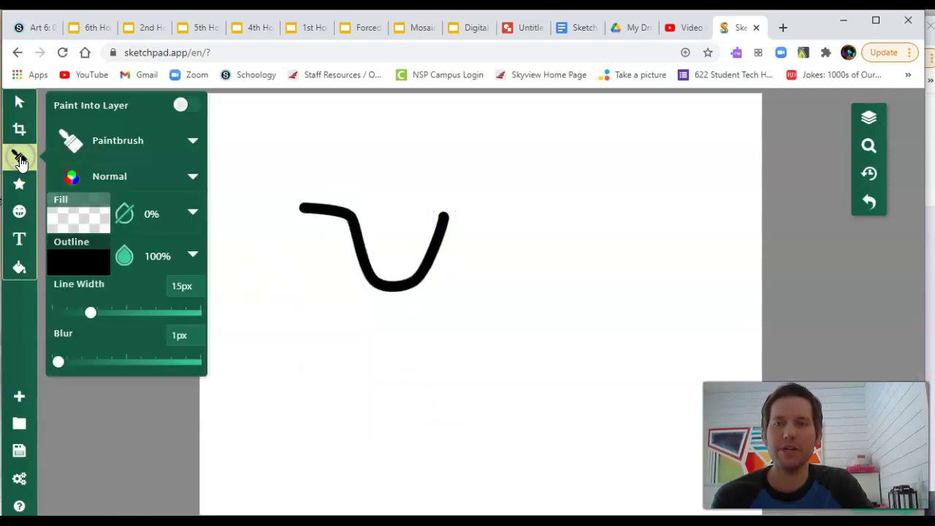
Set the paintbrush fill colour to yellow.
left_click(76, 216)
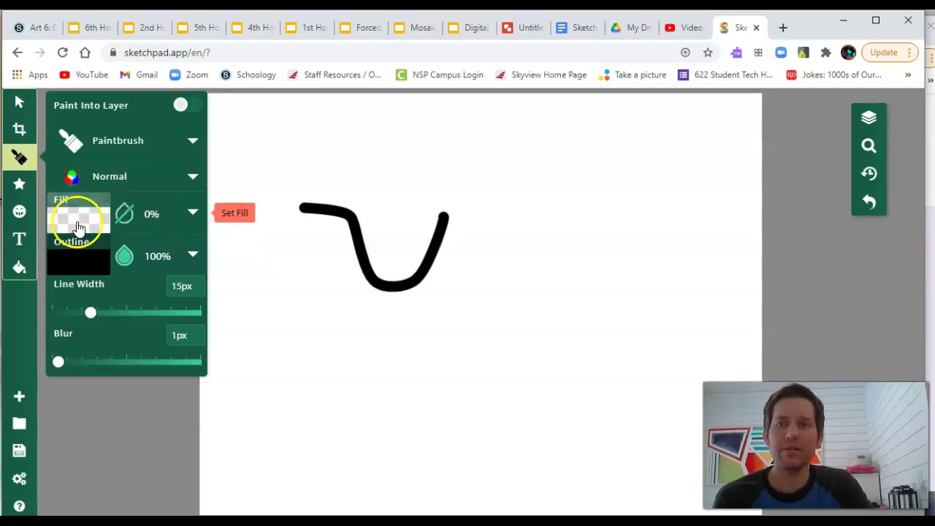
left_click(79, 227)
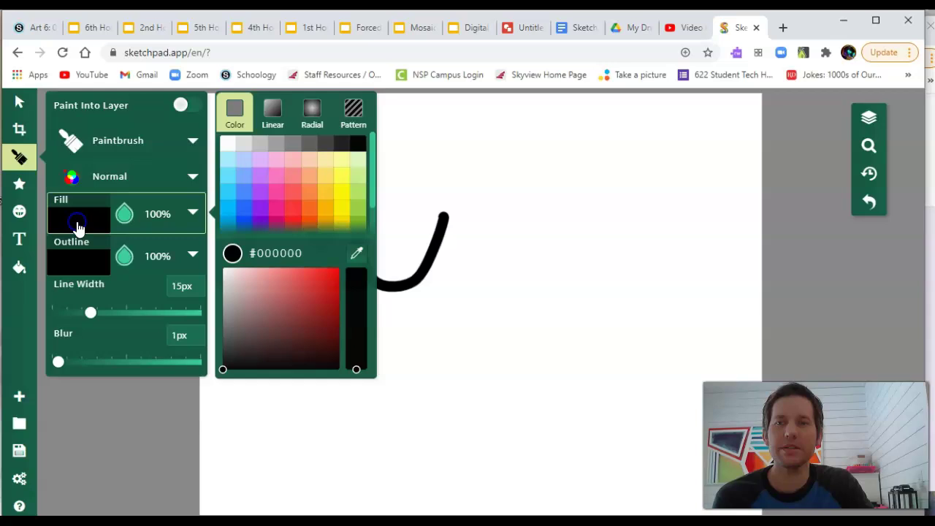
left_click(168, 213)
left_click(71, 213)
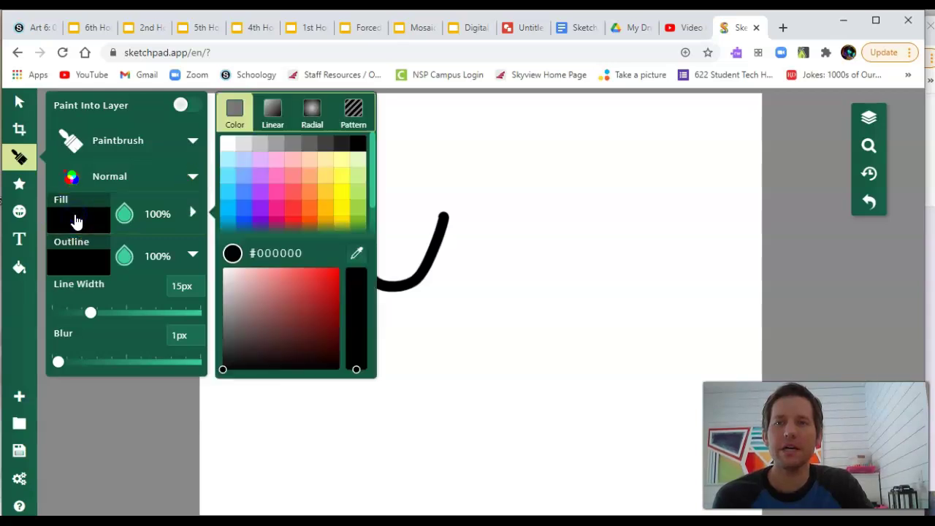
left_click(341, 191)
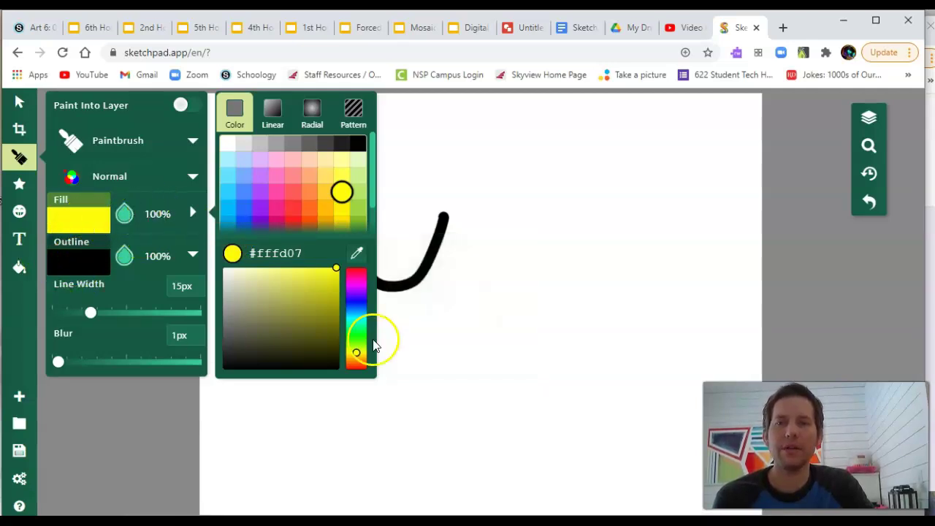
Paint a yellow-filled, black-outlined shape beside the curve and review the blend modes.
left_click(403, 334)
left_click(556, 182)
left_click_drag(555, 183, 530, 194)
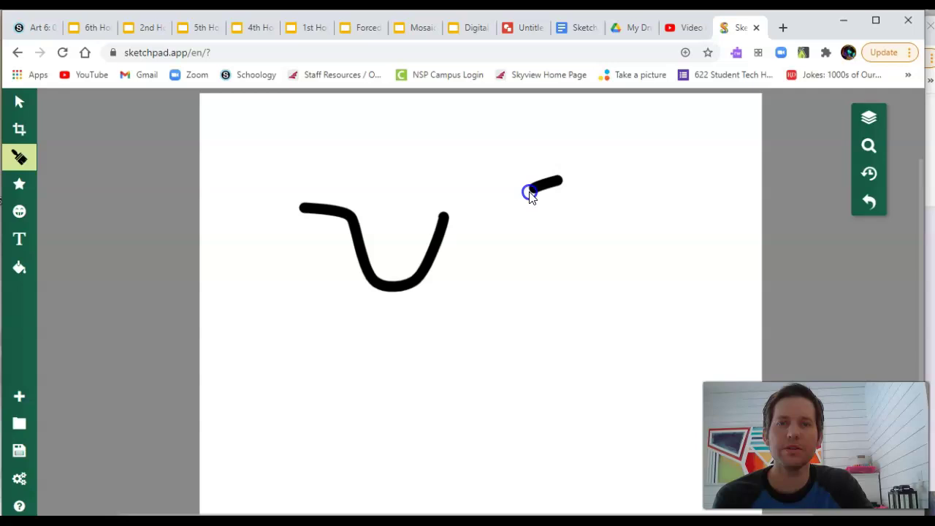
mouse_move(512, 235)
left_mouse_down()
mouse_move(520, 262)
mouse_move(538, 274)
mouse_move(573, 281)
mouse_move(612, 267)
mouse_move(626, 253)
mouse_move(625, 204)
mouse_move(607, 177)
mouse_move(552, 176)
left_mouse_up()
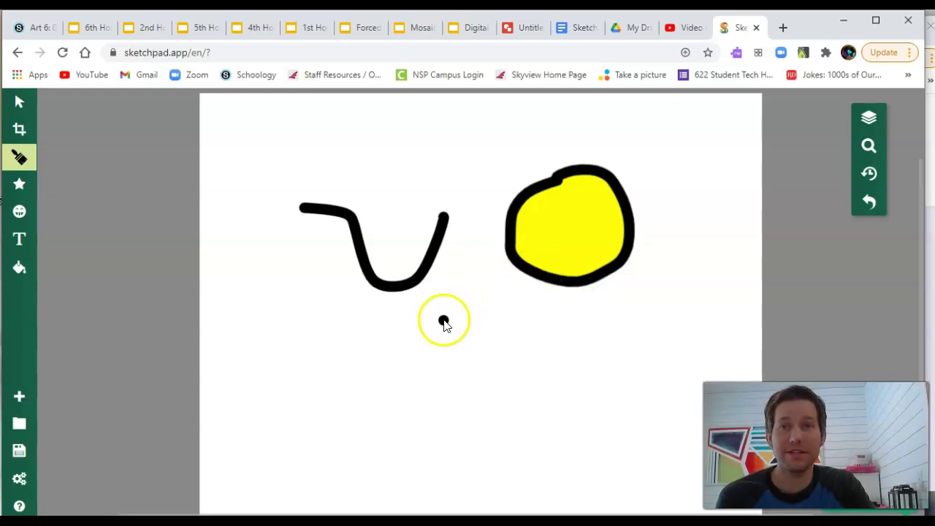
left_click(20, 158)
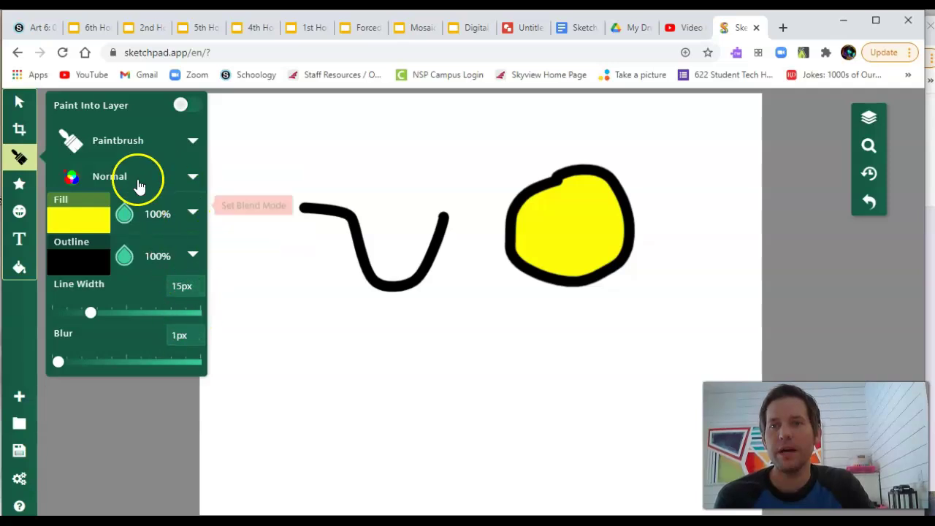
left_click(176, 177)
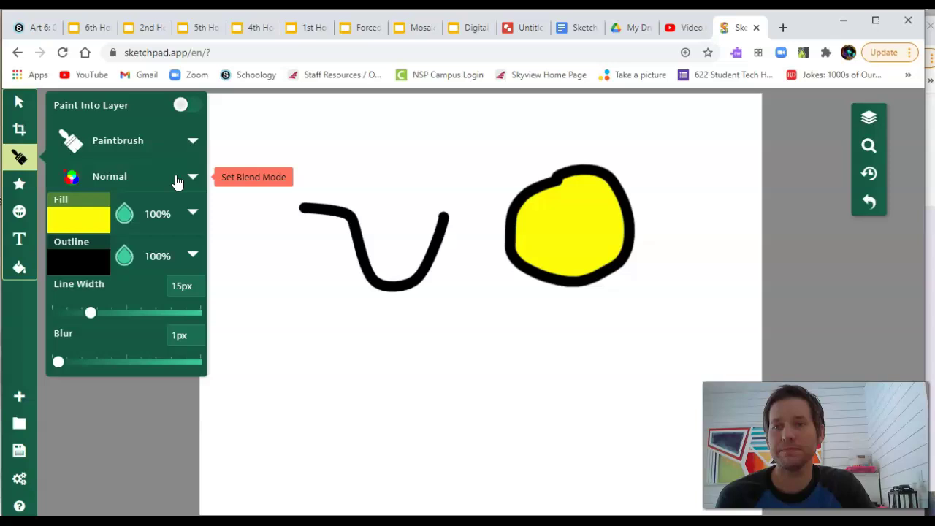
Choose Circle as the Shape tool's shape type.
left_click(19, 187)
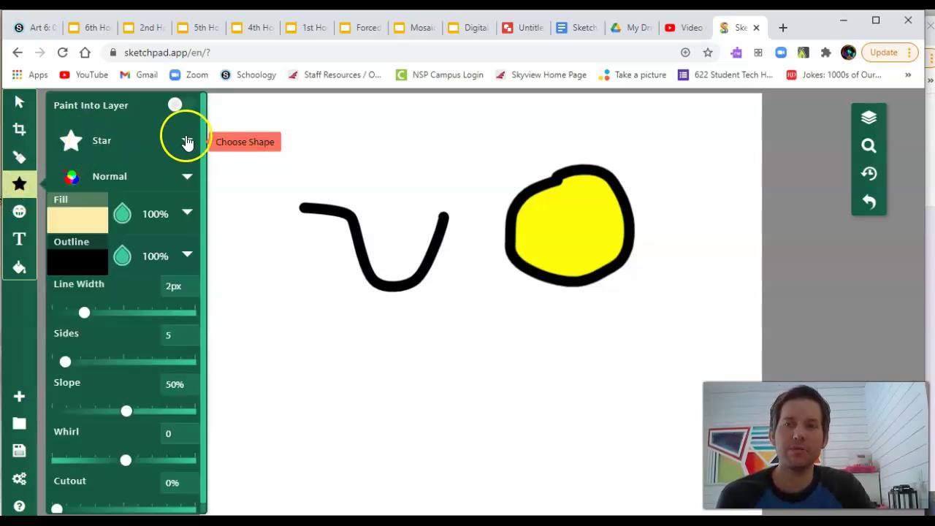
left_click(188, 141)
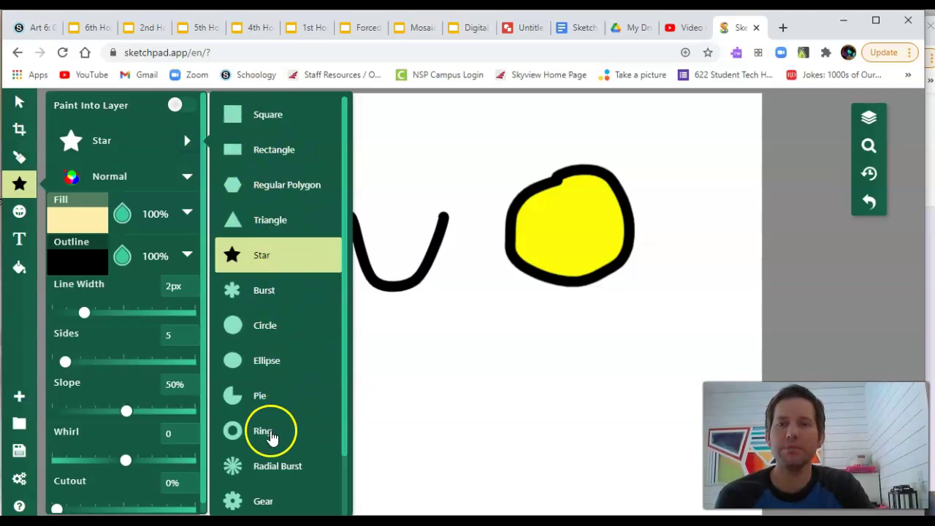
left_click(270, 329)
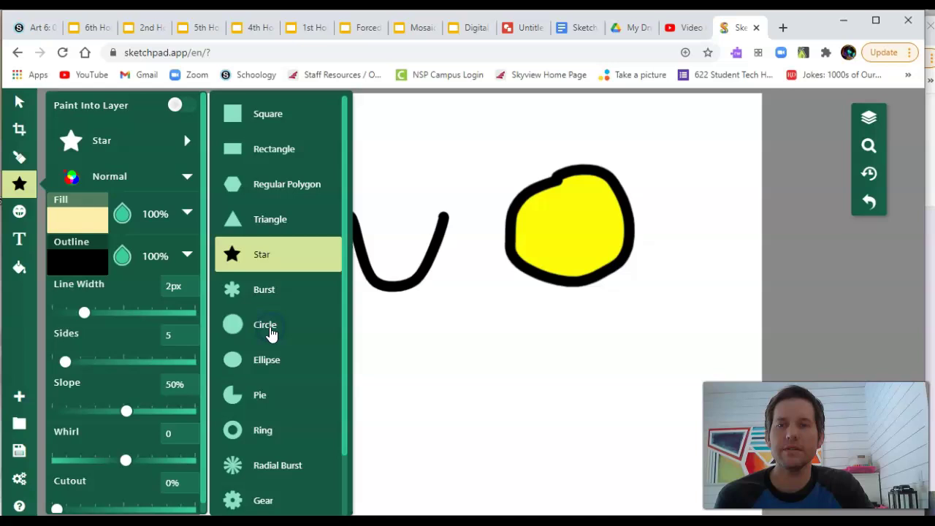
Draw two large peach circles over the stroke, the second offset right.
left_click(351, 188)
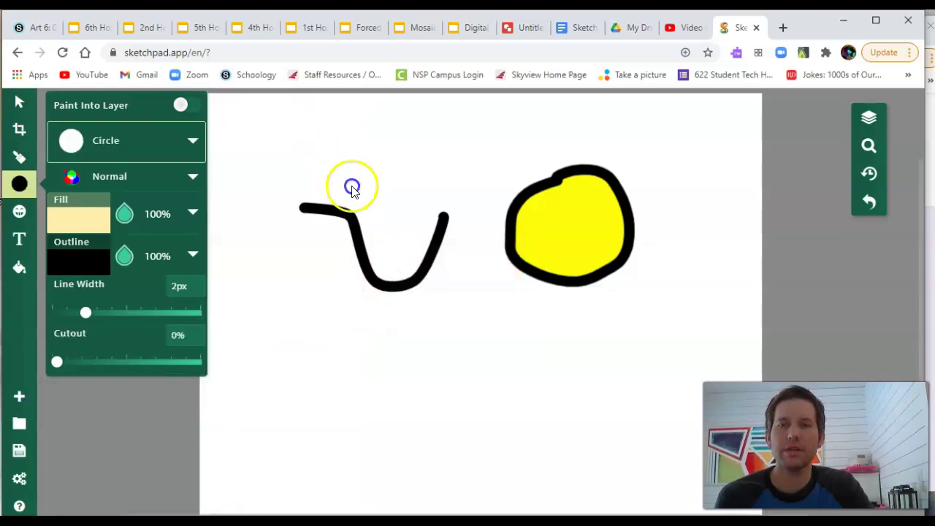
left_click_drag(351, 188, 434, 300)
left_click(365, 167)
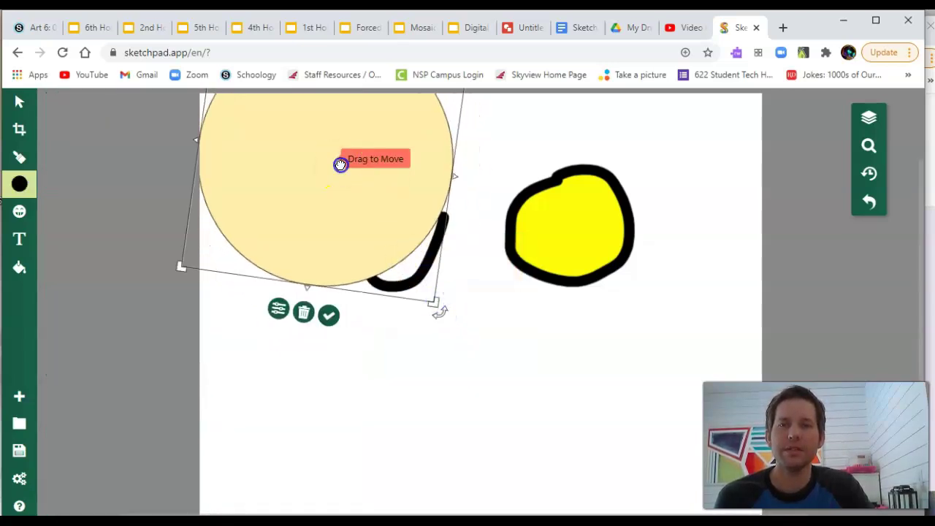
left_click_drag(341, 165, 526, 330)
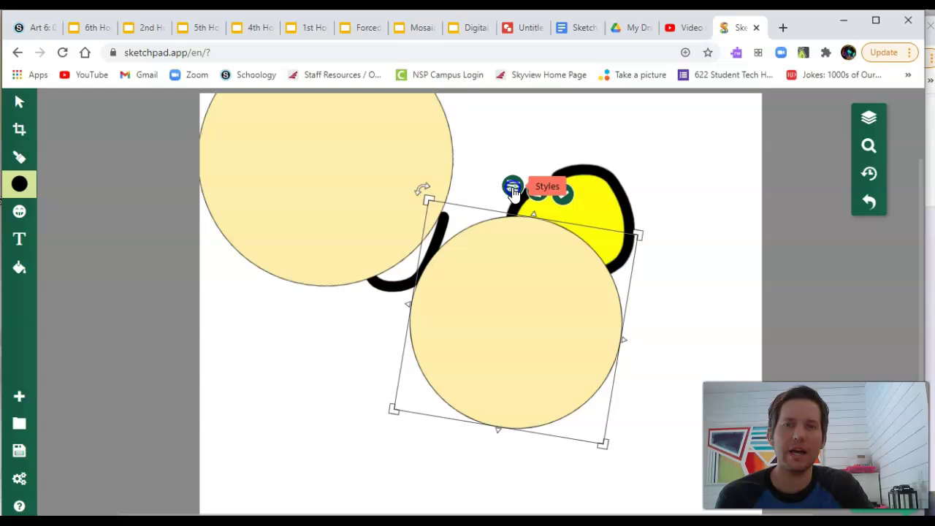
Give the second circle a 5.8px black outline and a cutout hole, making a ring.
left_click(513, 188)
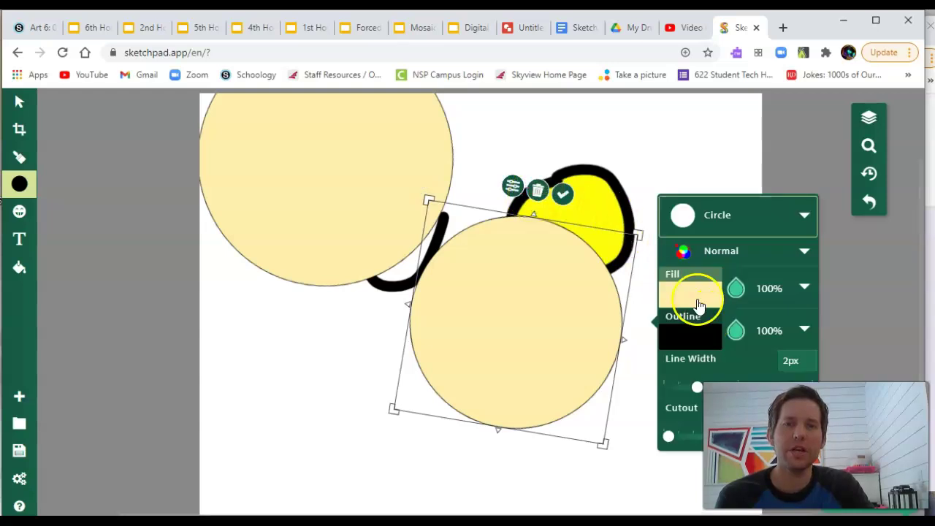
left_click(699, 341)
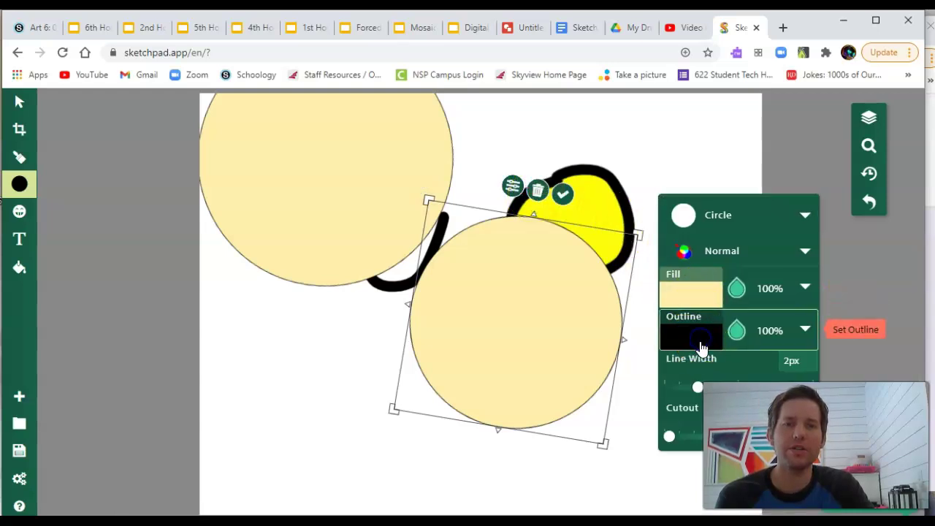
left_click(699, 341)
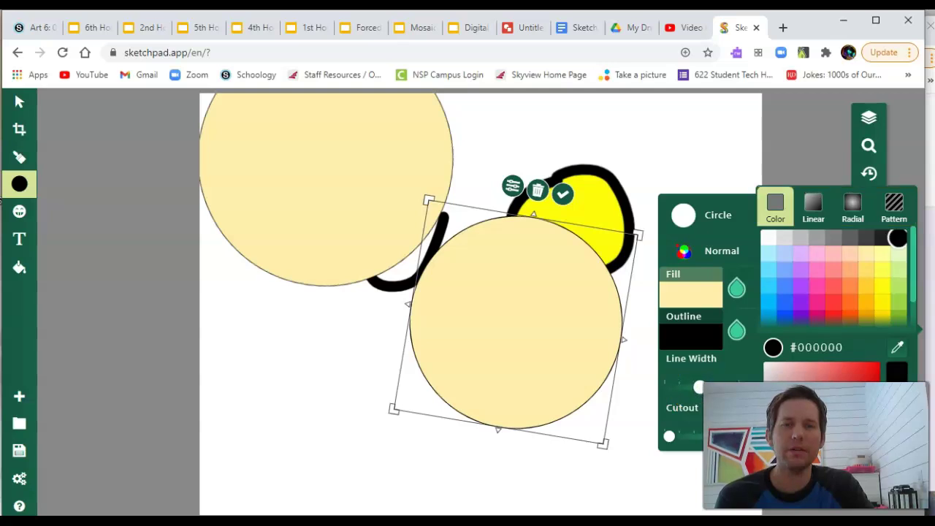
left_click_drag(698, 391, 716, 385)
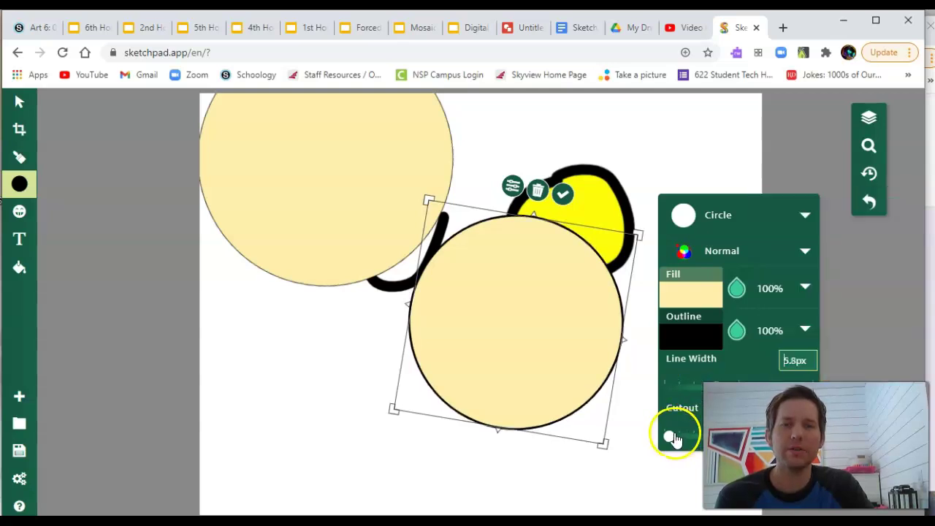
left_click_drag(671, 440, 745, 437)
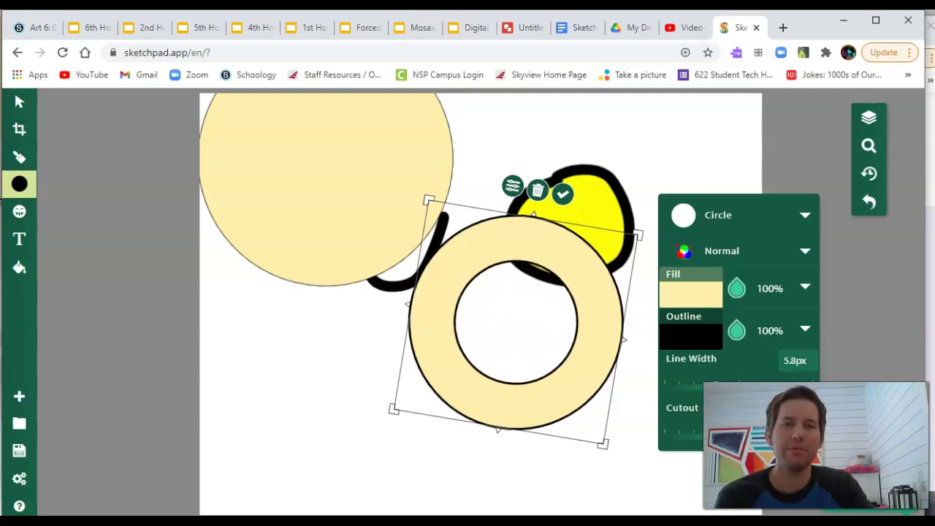
Insert the Cartoon zebra clipart onto the canvas.
left_click(19, 212)
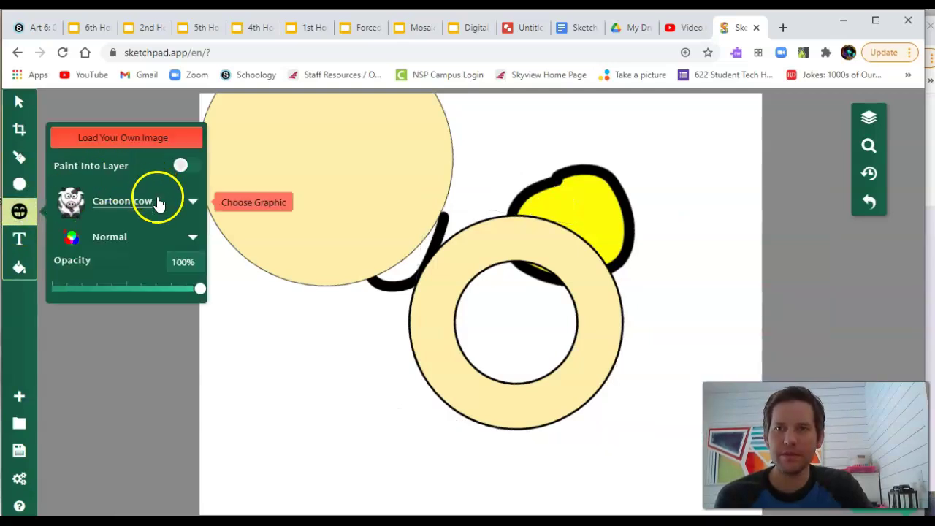
left_click(193, 203)
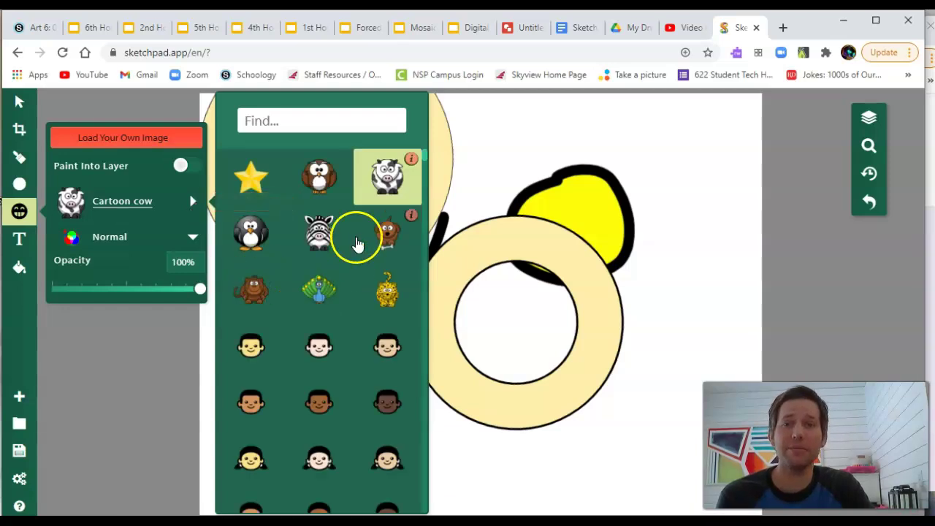
scroll(302, 267, "down", 5)
scroll(349, 306, "up", 5)
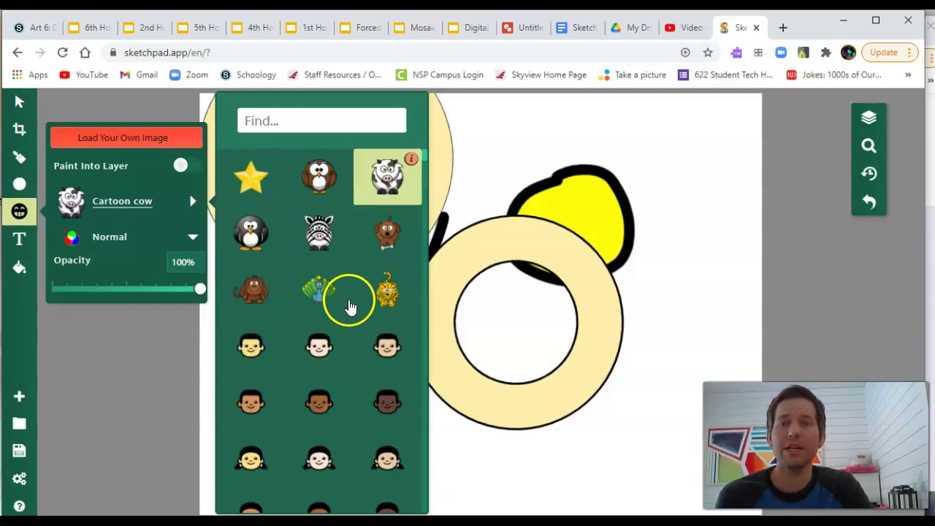
left_click(318, 238)
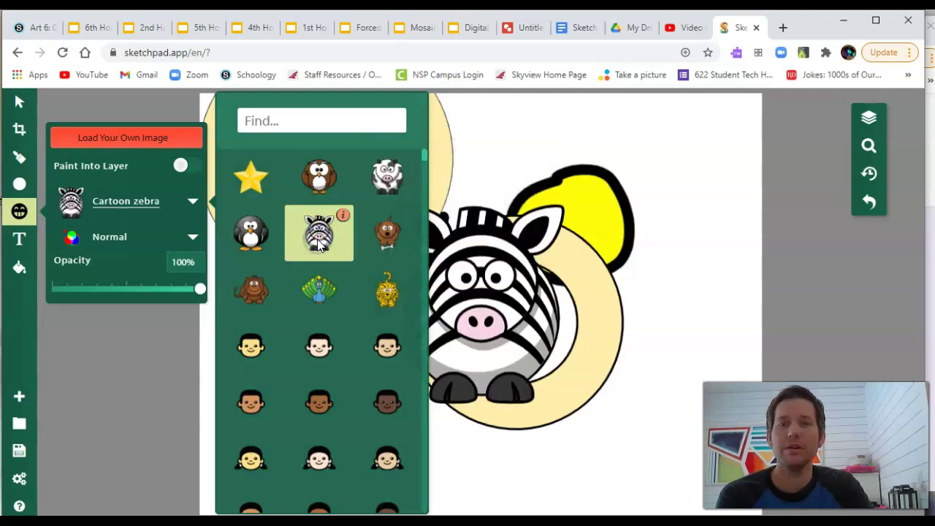
left_click(643, 372)
Shrink the zebra to about 142 x 170 px and place it overlapping the big circle.
left_click(489, 289)
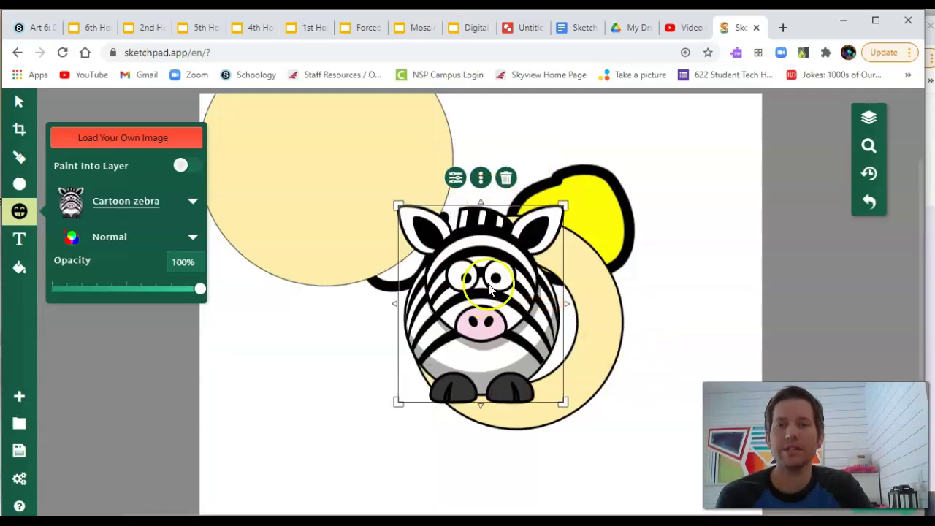
left_click_drag(489, 289, 319, 378)
left_click_drag(319, 279, 320, 280)
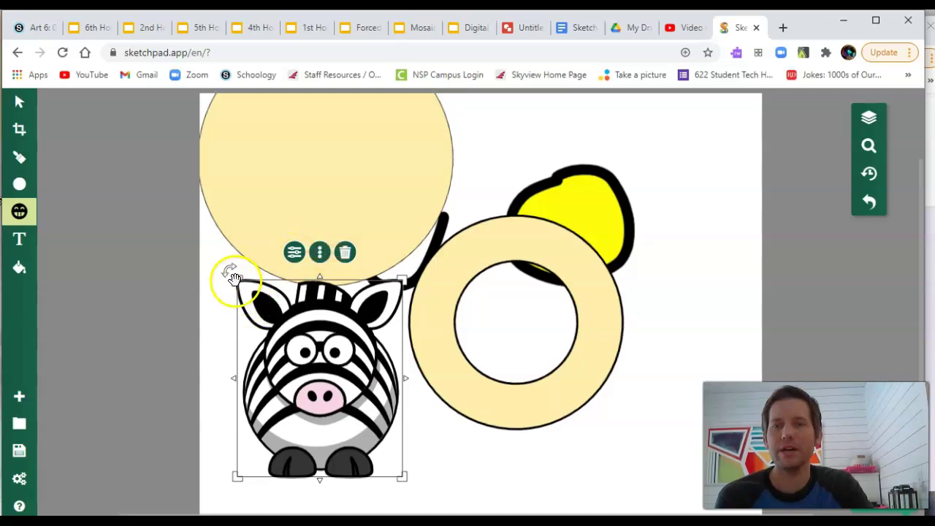
left_click_drag(234, 276, 290, 310)
left_click_drag(338, 386, 331, 281)
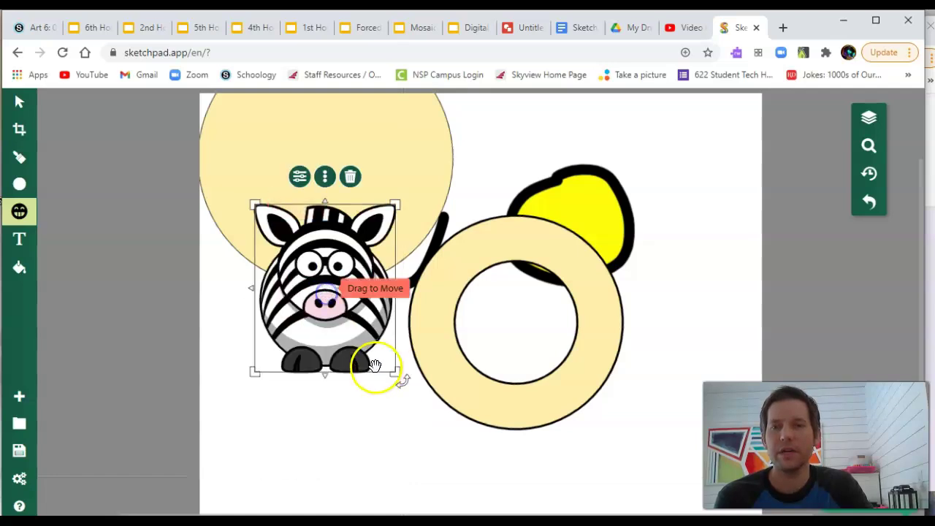
Show the zebra's clipart settings and try the Opacity slider, leaving it at 100%.
left_click(22, 213)
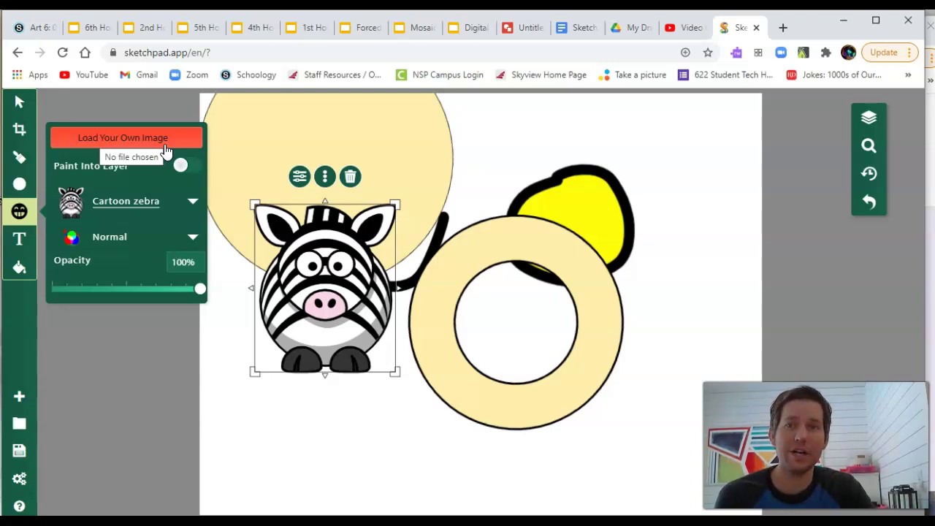
left_click(122, 223)
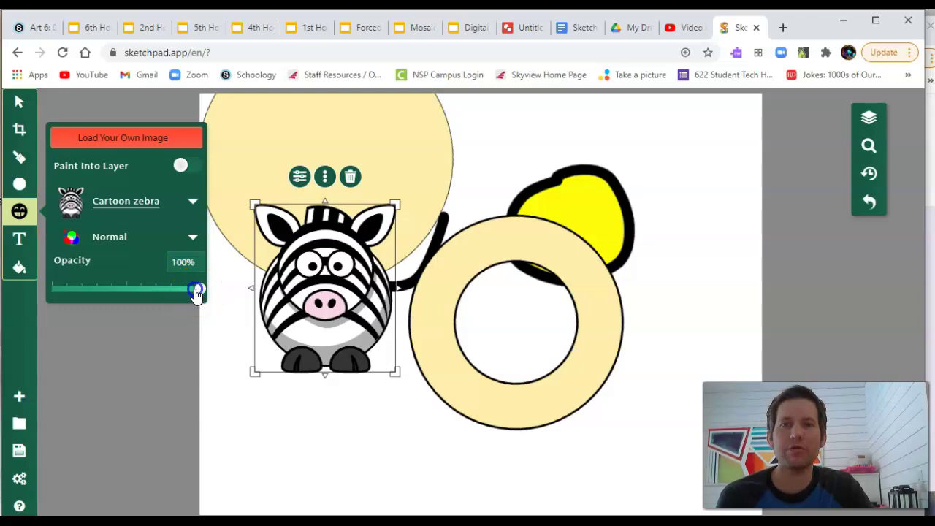
mouse_move(199, 289)
left_mouse_down()
mouse_move(76, 299)
mouse_move(209, 291)
left_mouse_up()
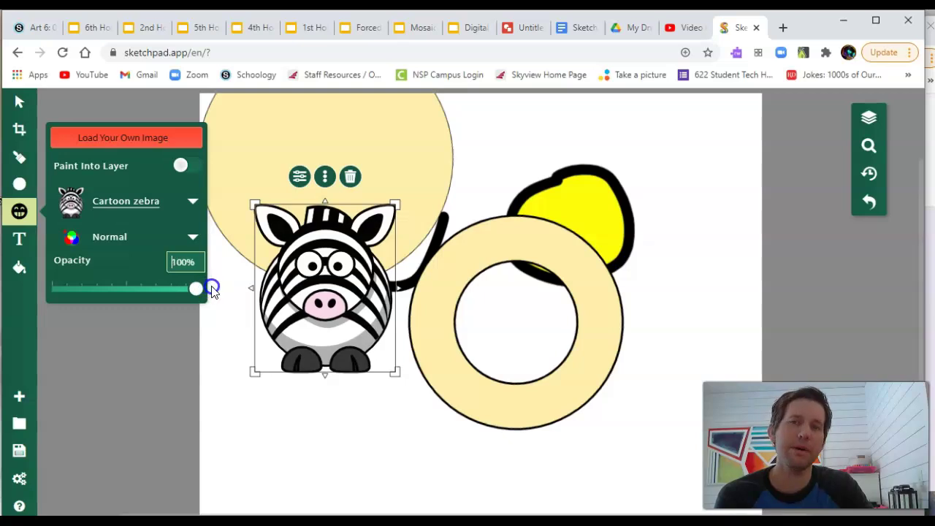
left_click(22, 240)
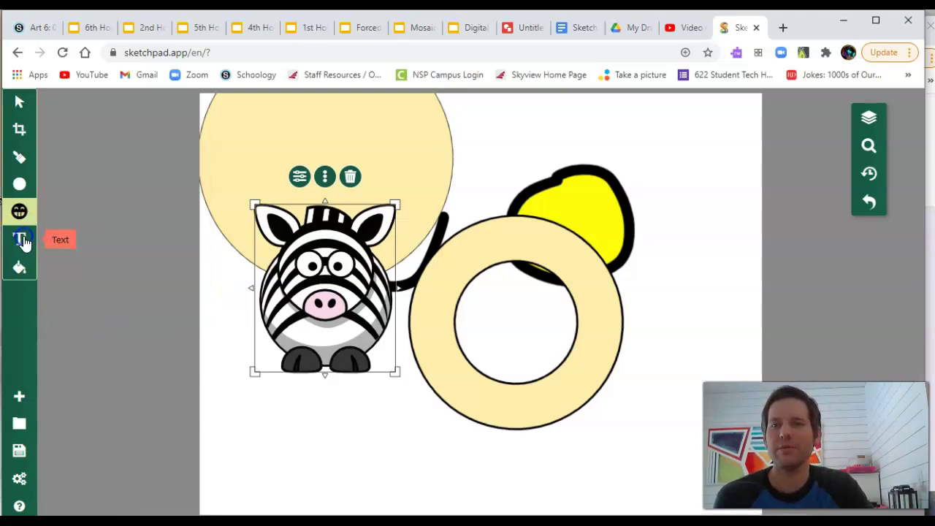
left_click(415, 168)
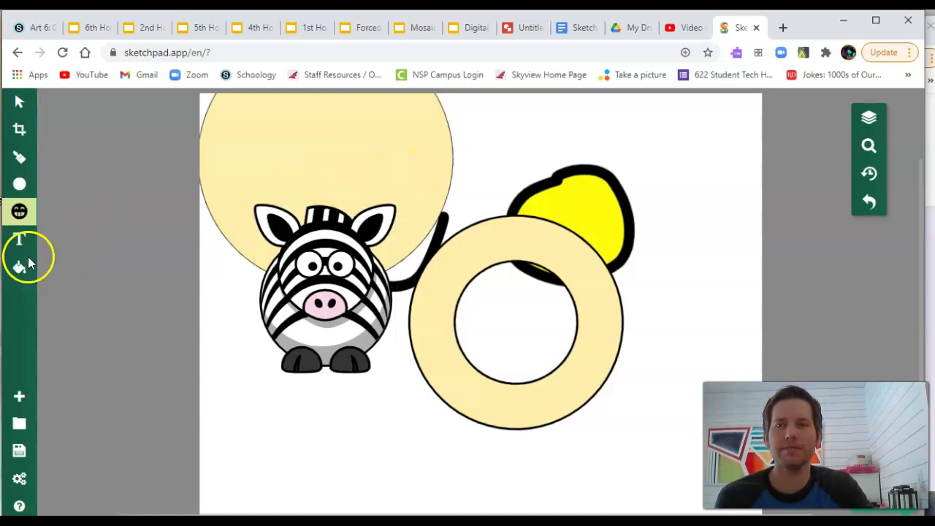
left_click(22, 238)
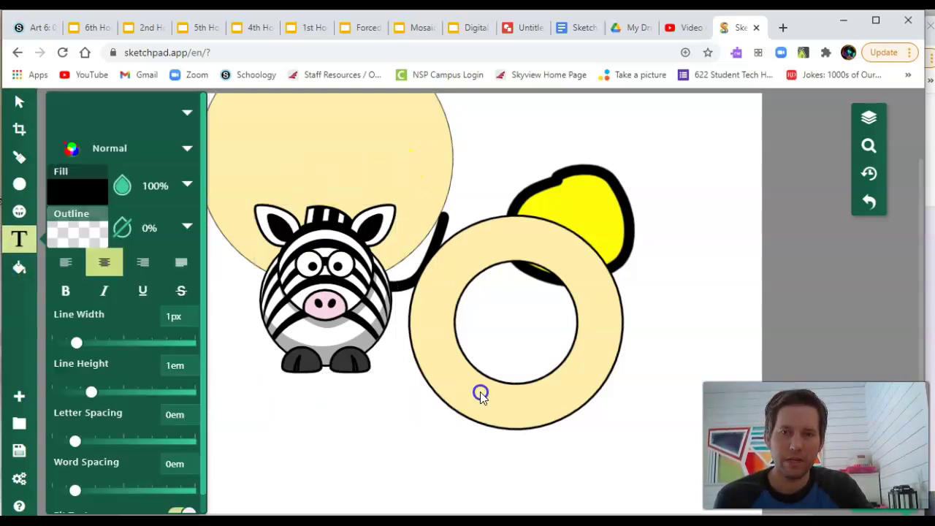
left_click_drag(480, 394, 386, 432)
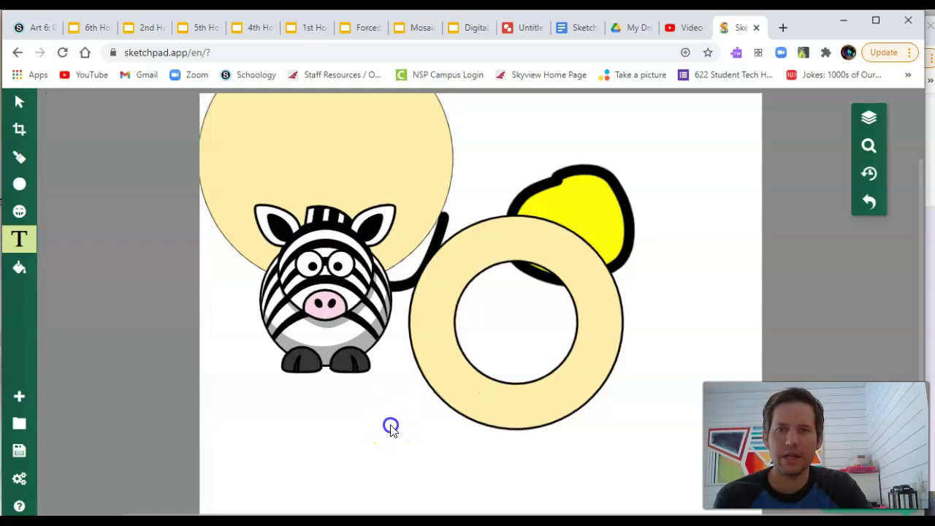
left_click(388, 425)
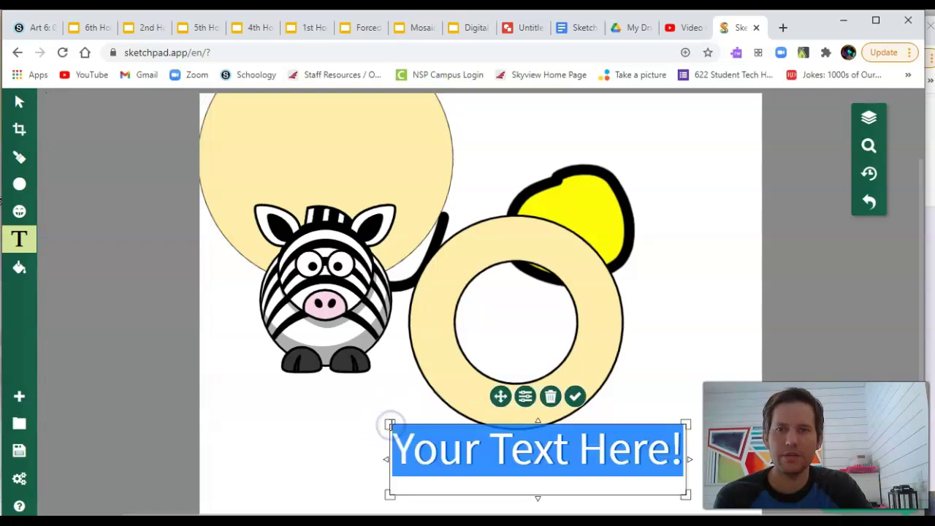
left_click(525, 398)
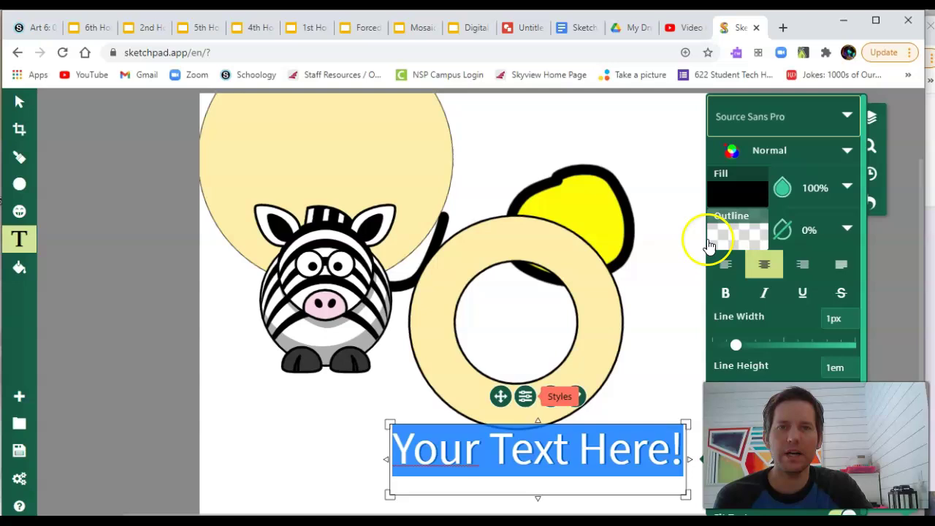
left_click(846, 117)
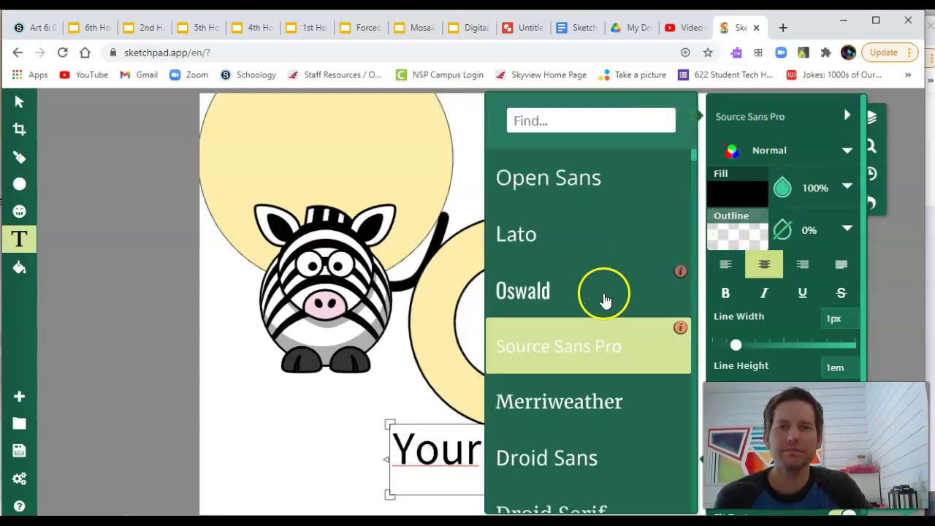
scroll(606, 299, "down", 5)
scroll(606, 299, "up", 5)
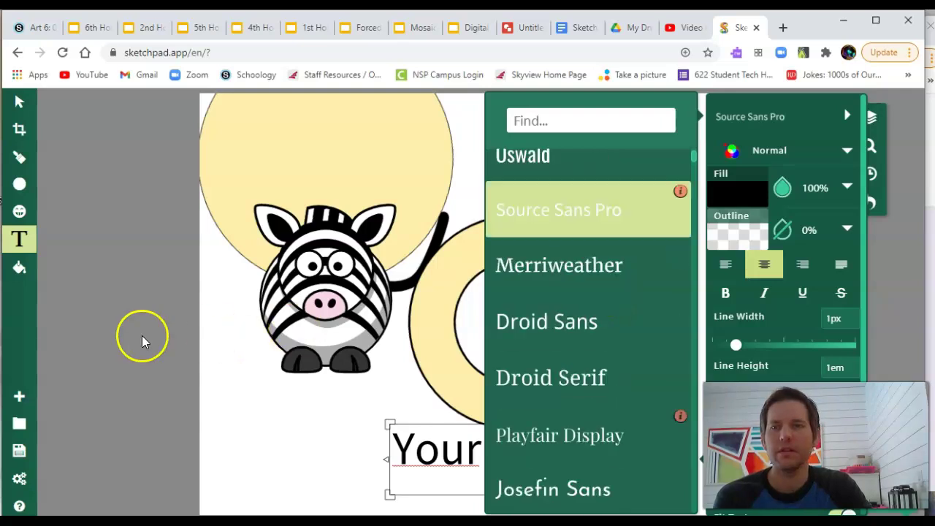
left_click(142, 336)
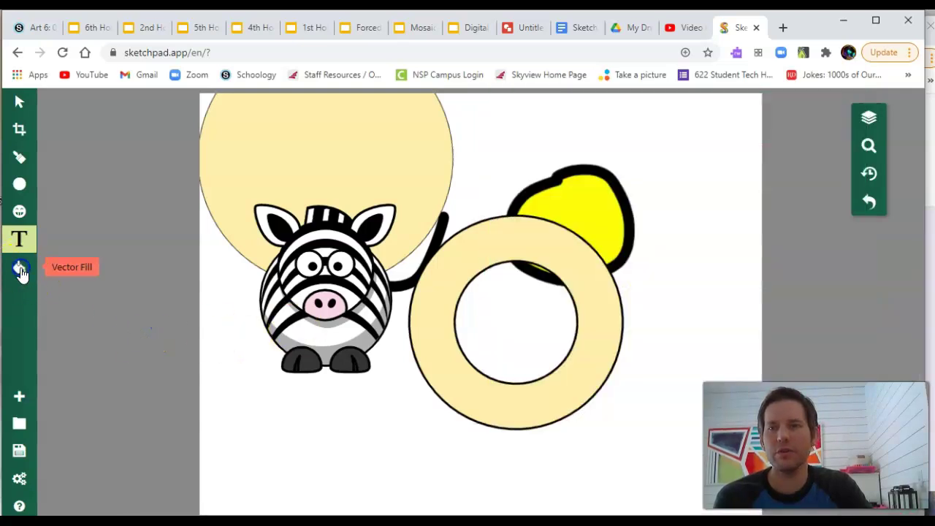
Switch to the Vector Fill tool, set to 100% opacity with a dark gradient fill.
left_click(21, 269)
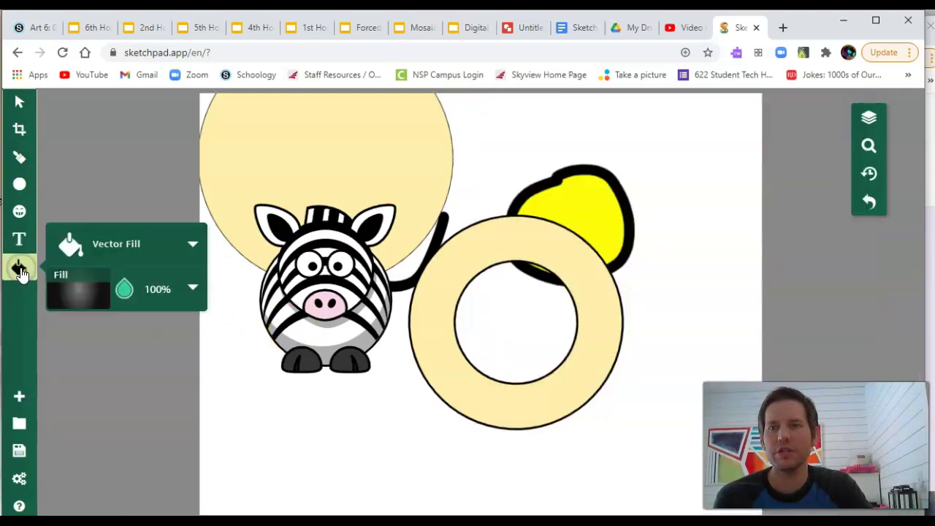
Select the zebra clip art and drag it from the big circle onto the ring.
left_click(868, 120)
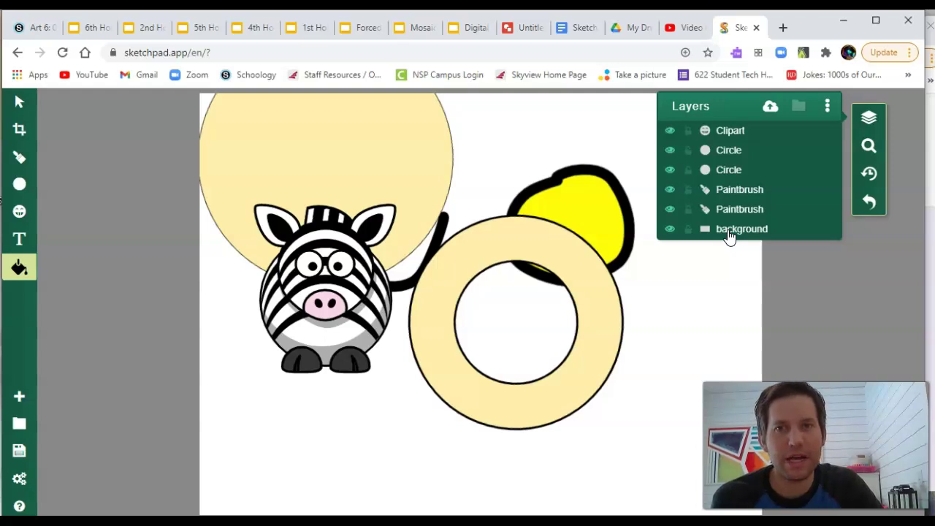
left_click(358, 290)
left_click(734, 107)
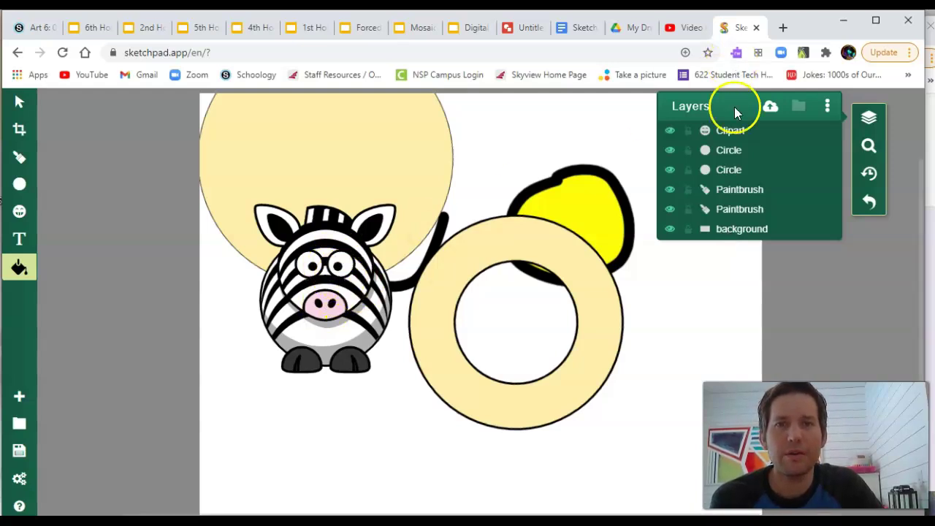
left_click(741, 129)
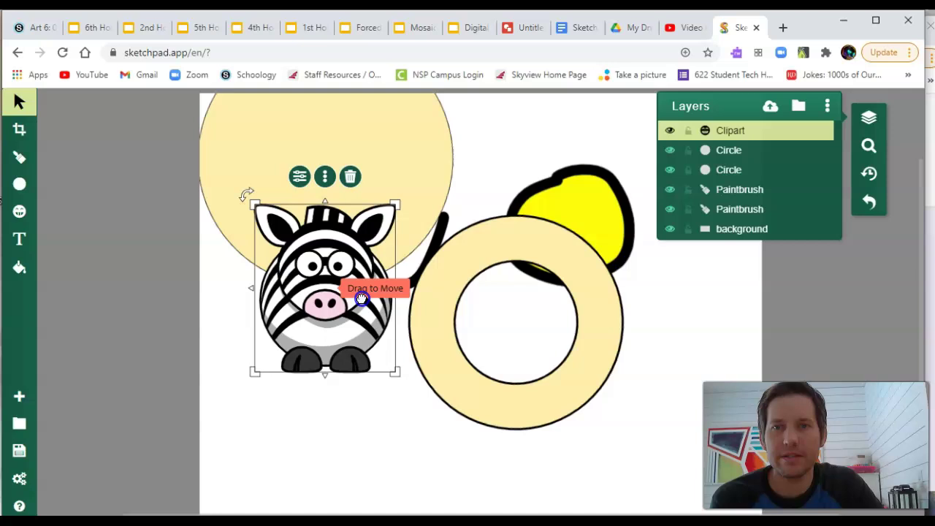
mouse_move(361, 299)
left_mouse_down()
mouse_move(440, 257)
mouse_move(387, 253)
mouse_move(532, 205)
mouse_move(451, 314)
mouse_move(460, 298)
mouse_move(382, 277)
mouse_move(368, 326)
mouse_move(365, 317)
mouse_move(359, 329)
mouse_move(357, 315)
left_mouse_up()
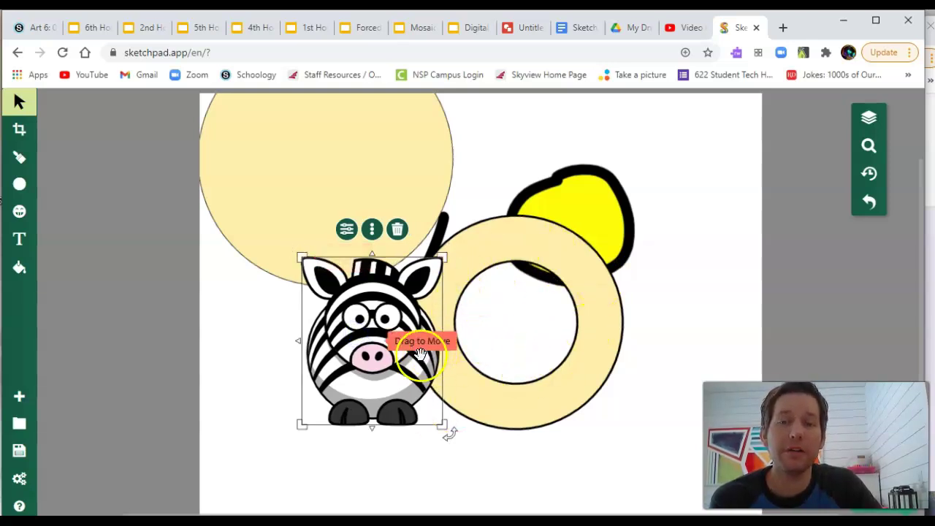
Move the Circle layer above Clipart and drag the ring over the zebra.
left_click(874, 119)
left_click(730, 152)
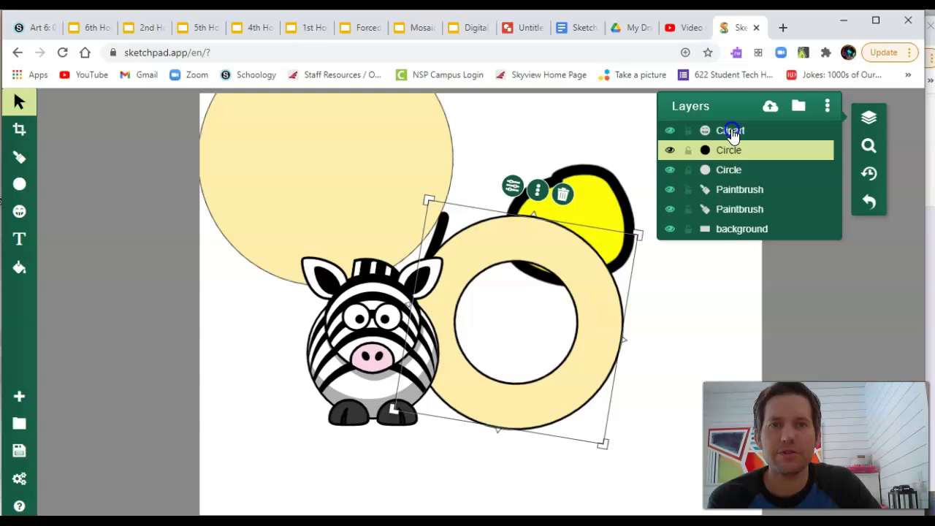
left_click_drag(732, 135, 726, 127)
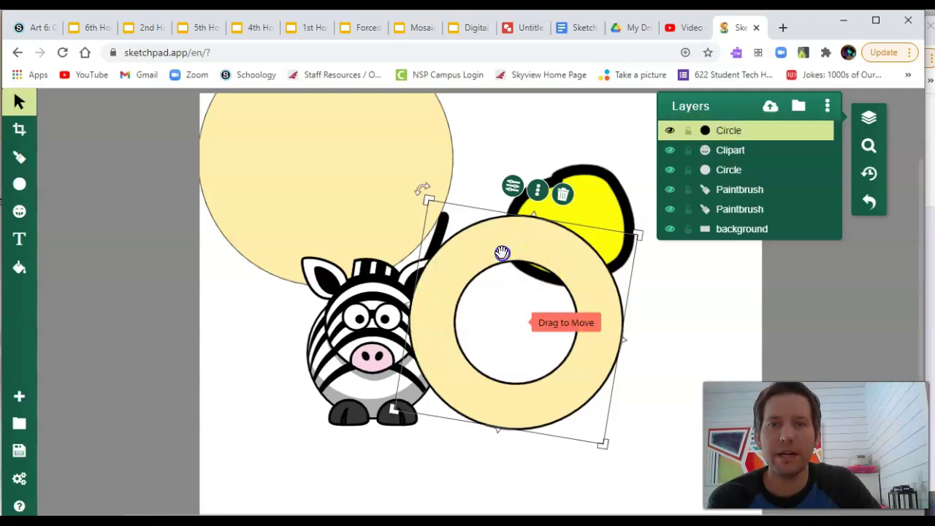
left_click_drag(501, 253, 434, 273)
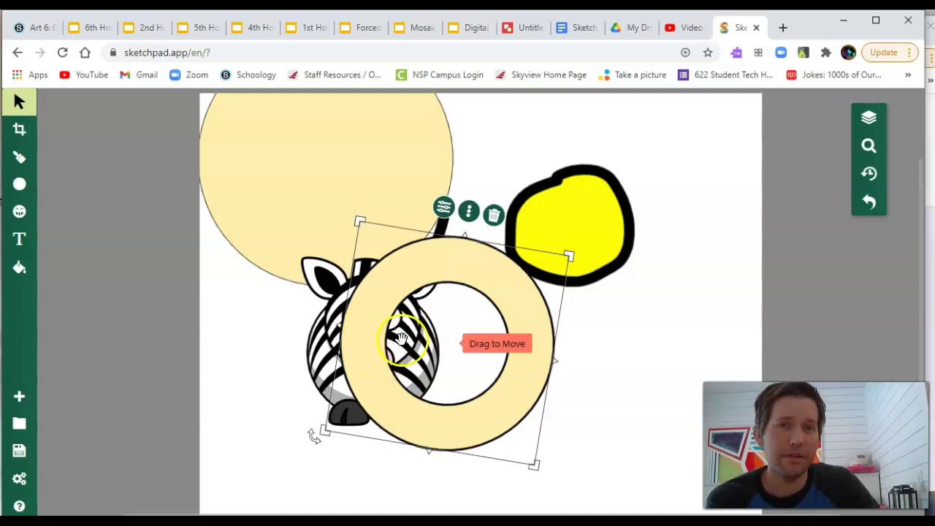
Select all the drawn layers, from the Paintbrush strokes up to the circles.
left_click(869, 119)
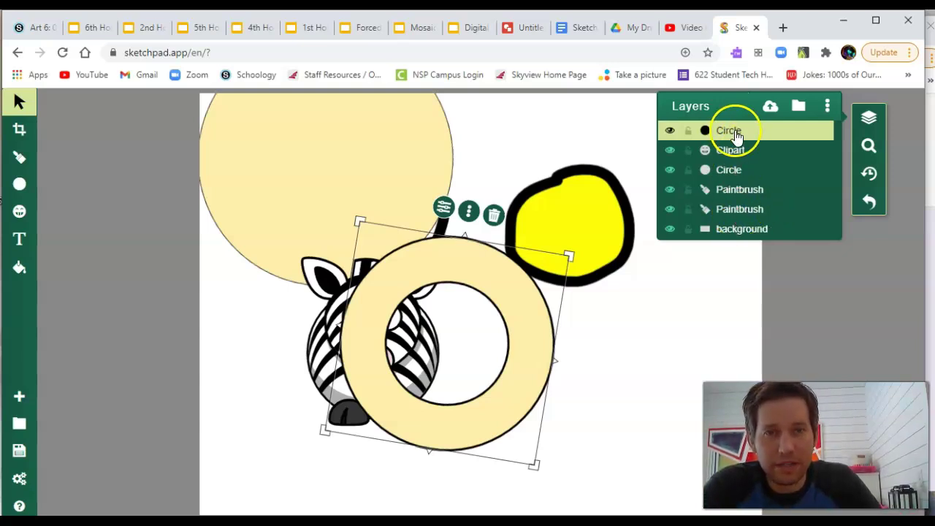
left_click(738, 208)
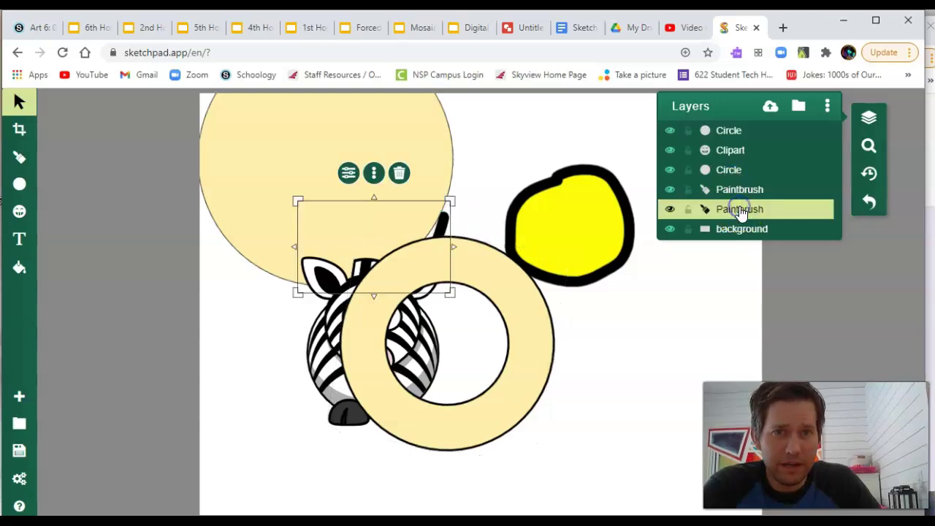
left_click(722, 136, "shift")
Delete the selected zebra, circles and brush strokes, leaving only the white background layer.
key("Delete")
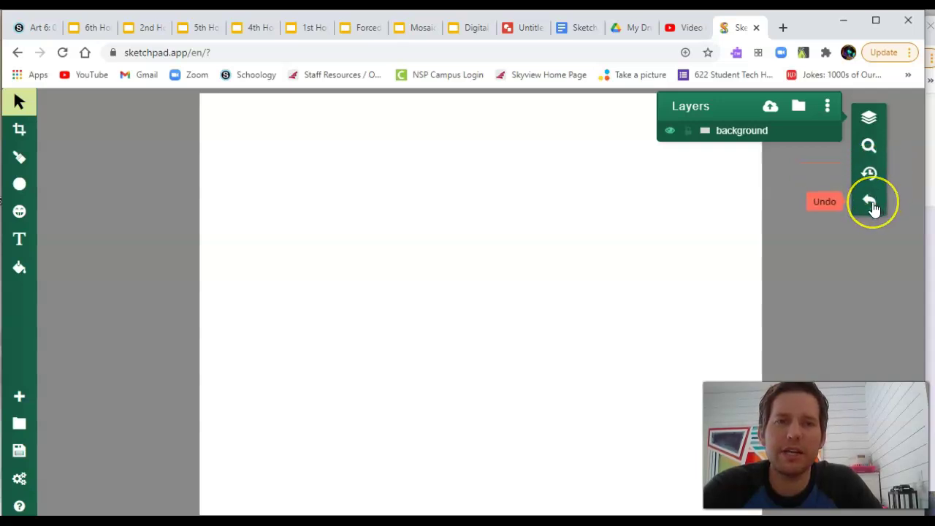
Paint a test stroke with the Paintbrush, then undo it.
left_click(23, 167)
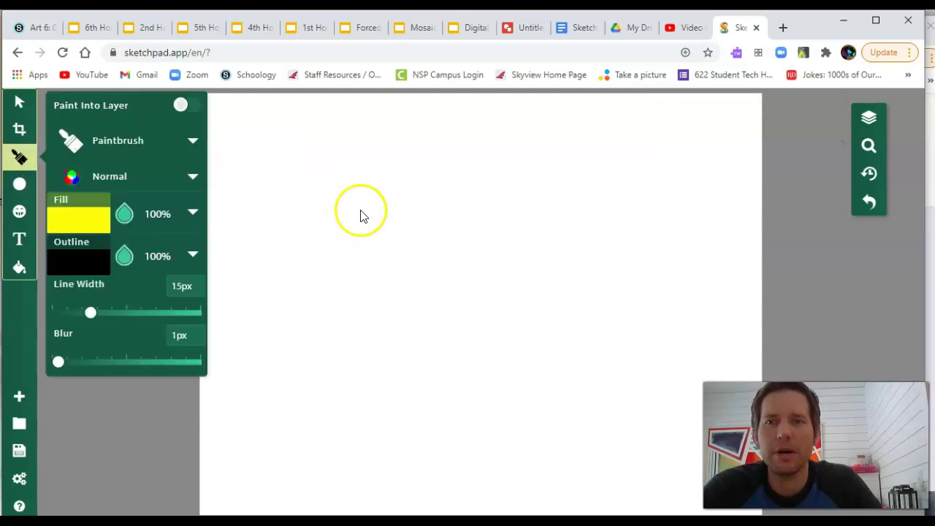
mouse_move(301, 219)
left_mouse_down()
mouse_move(398, 201)
mouse_move(479, 296)
left_mouse_up()
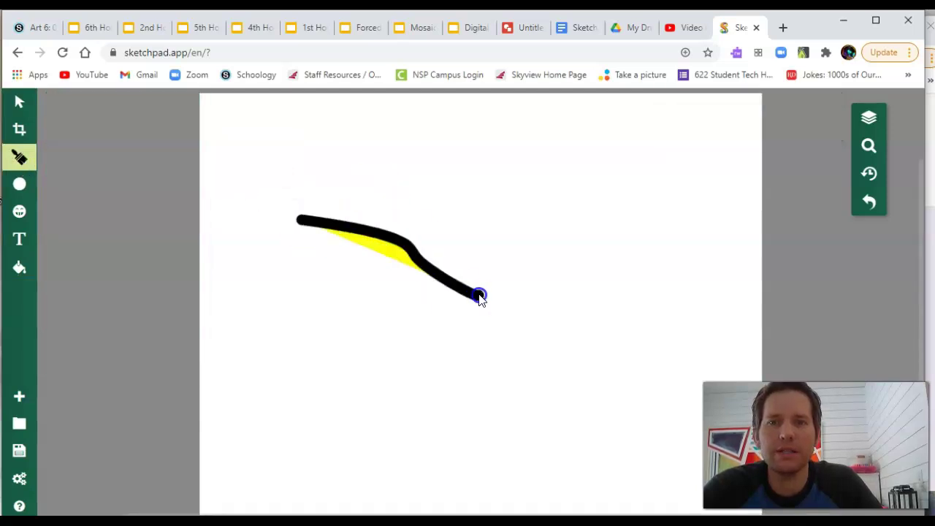
left_click(868, 201)
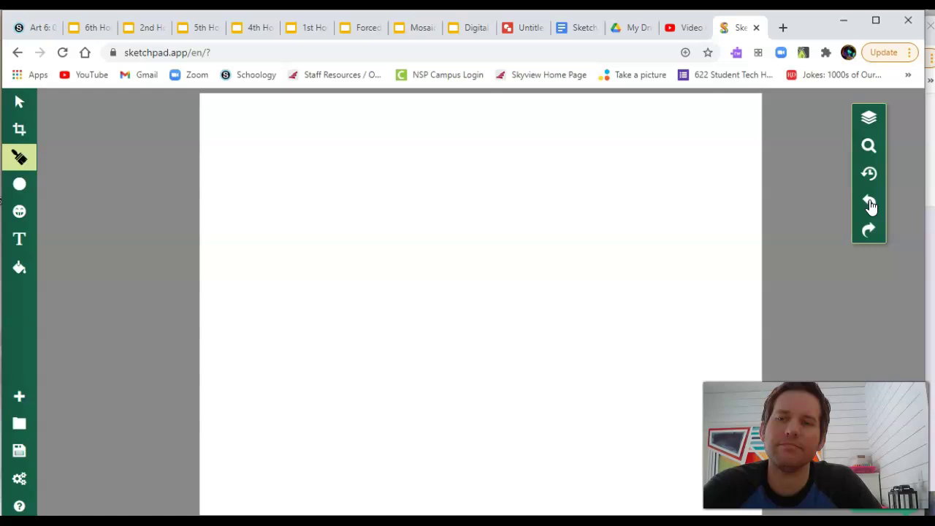
Draw two overlapping closed loops that fill yellow with thick black outlines.
left_click(512, 315)
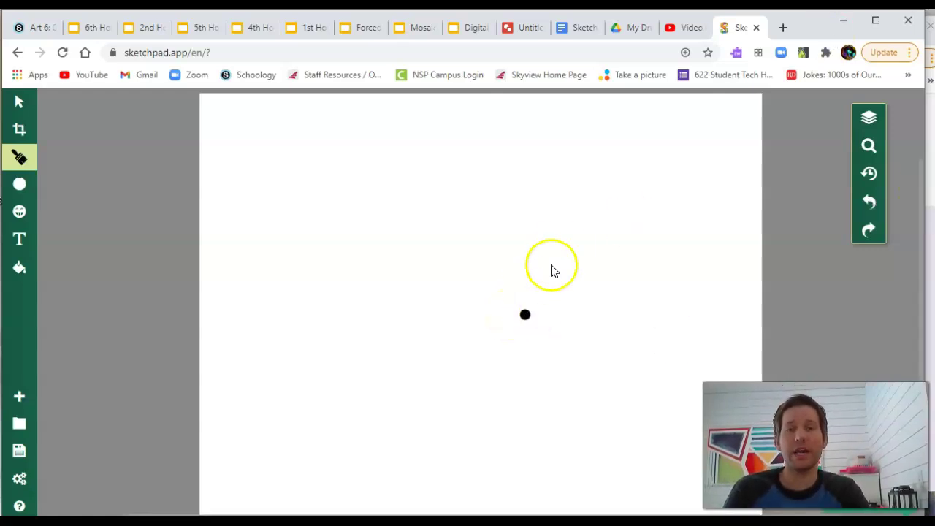
mouse_move(445, 319)
left_mouse_down()
mouse_move(352, 246)
mouse_move(482, 263)
mouse_move(446, 313)
mouse_move(565, 358)
left_mouse_up()
mouse_move(601, 332)
left_mouse_down()
mouse_move(601, 233)
mouse_move(552, 240)
mouse_move(449, 307)
left_mouse_up()
mouse_move(391, 339)
left_mouse_down()
mouse_move(310, 372)
mouse_move(325, 414)
mouse_move(544, 446)
mouse_move(647, 363)
mouse_move(667, 226)
mouse_move(599, 192)
mouse_move(514, 244)
mouse_move(482, 292)
mouse_move(417, 337)
left_mouse_up()
left_click(470, 457)
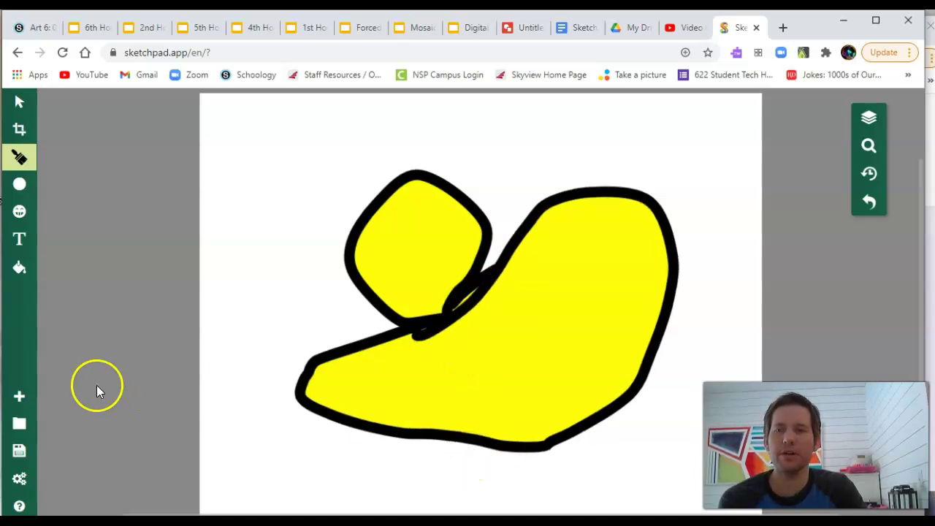
Review the export download options, then view Settings with Autosave on and Google Drive storage off.
left_click(19, 451)
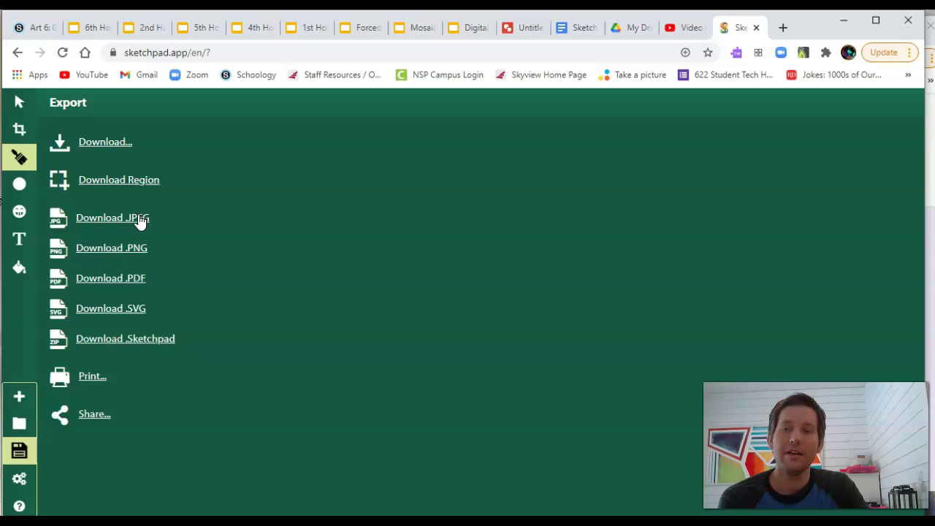
left_click(17, 481)
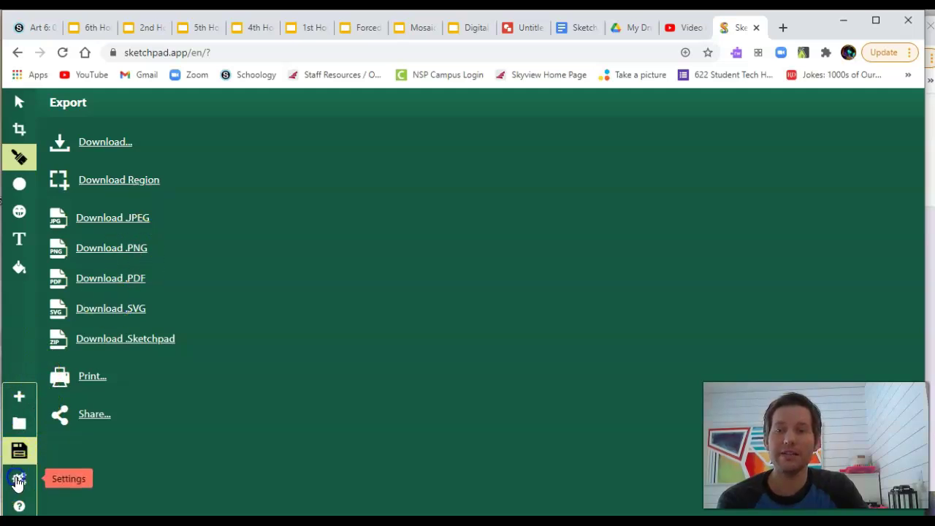
left_click(656, 120)
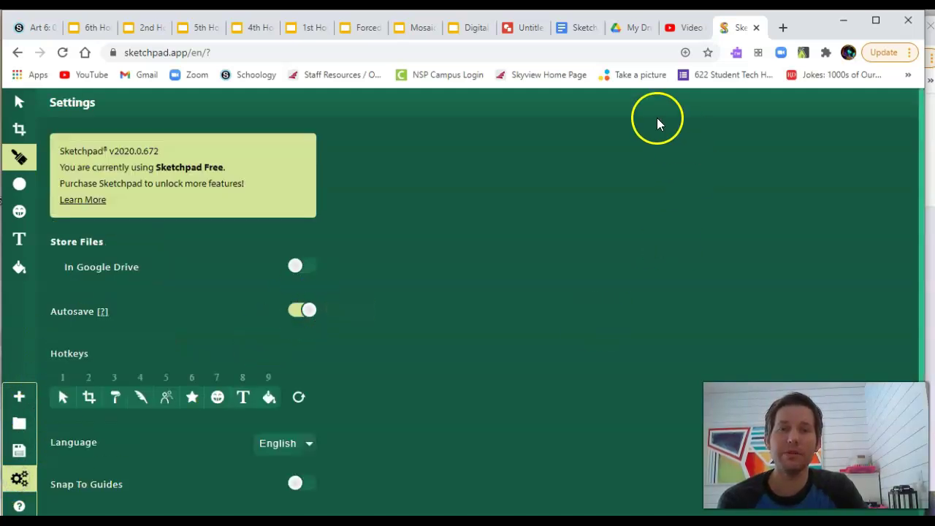